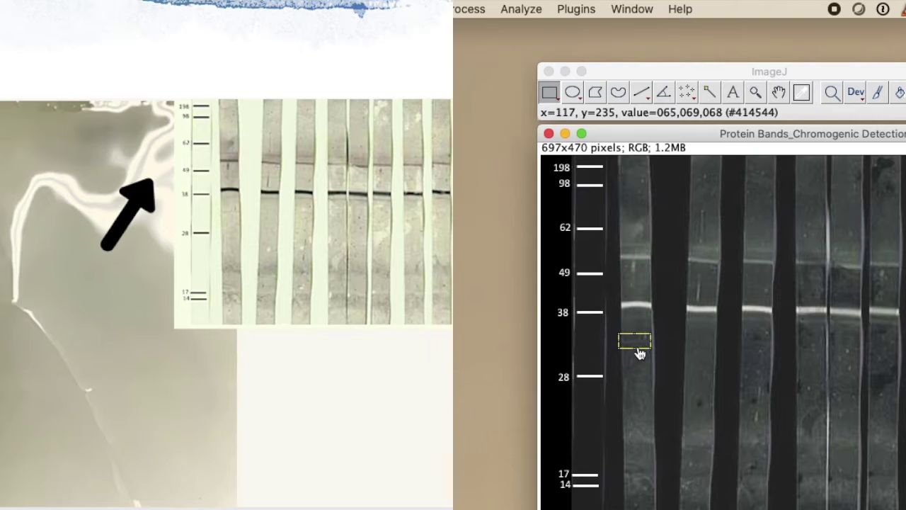
# Measure the background below lane 1's band, then lane 2's background.
pyautogui.moveTo(639, 342); pyautogui.dragTo(642, 361)
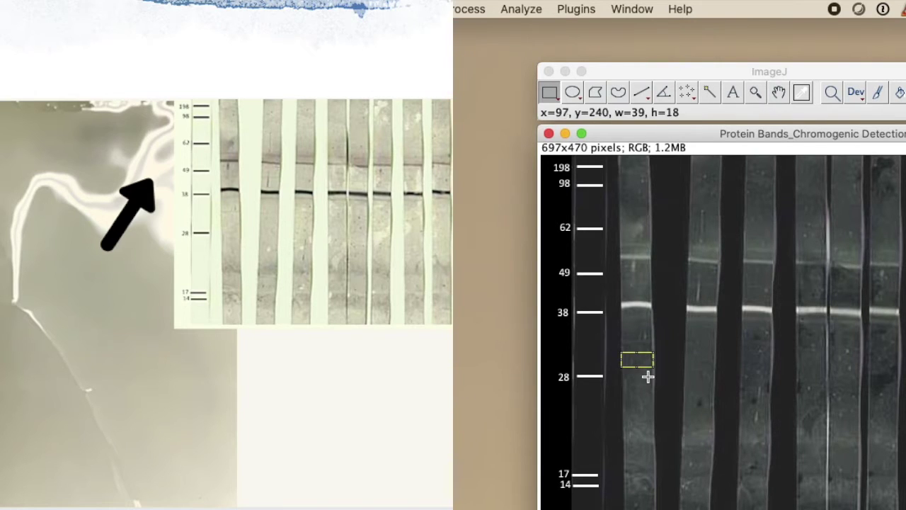
pyautogui.hotkey('ctrl', 'm')
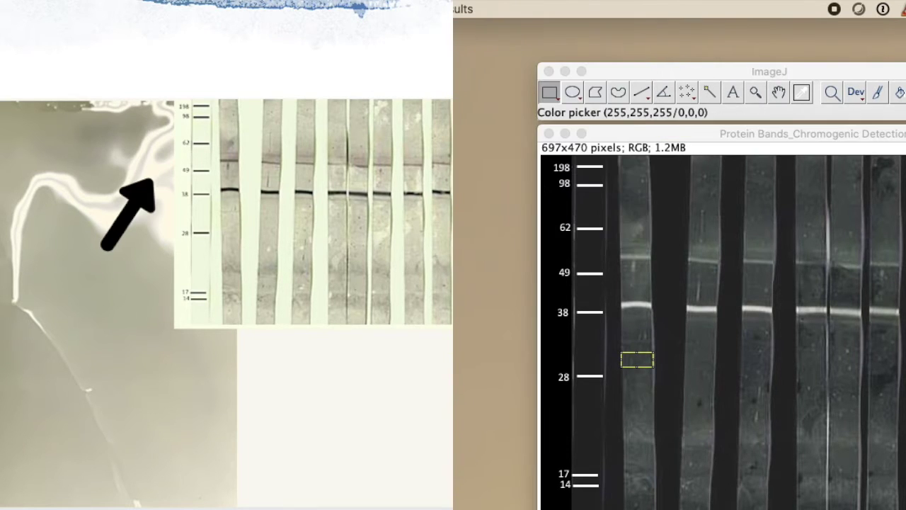
pyautogui.click(730, 133)
pyautogui.press('Up')
pyautogui.press('Right')
pyautogui.press('Right')
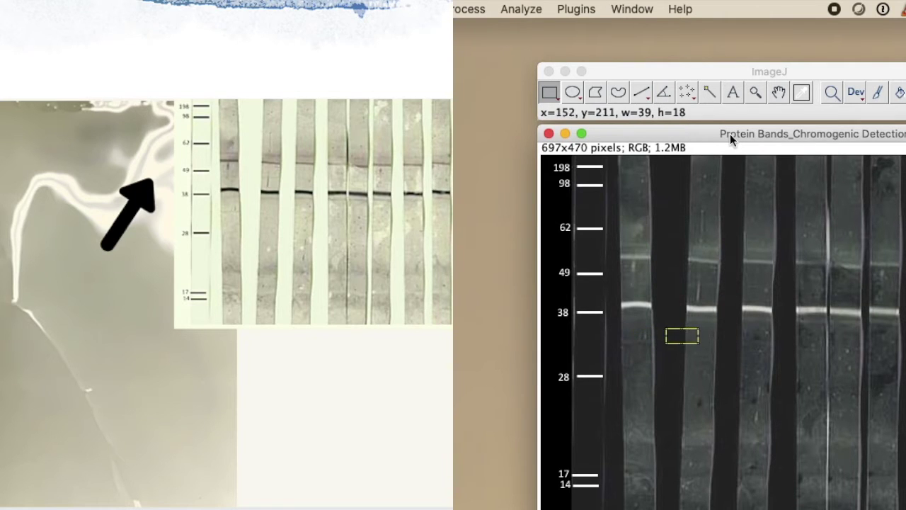
pyautogui.press('Right')
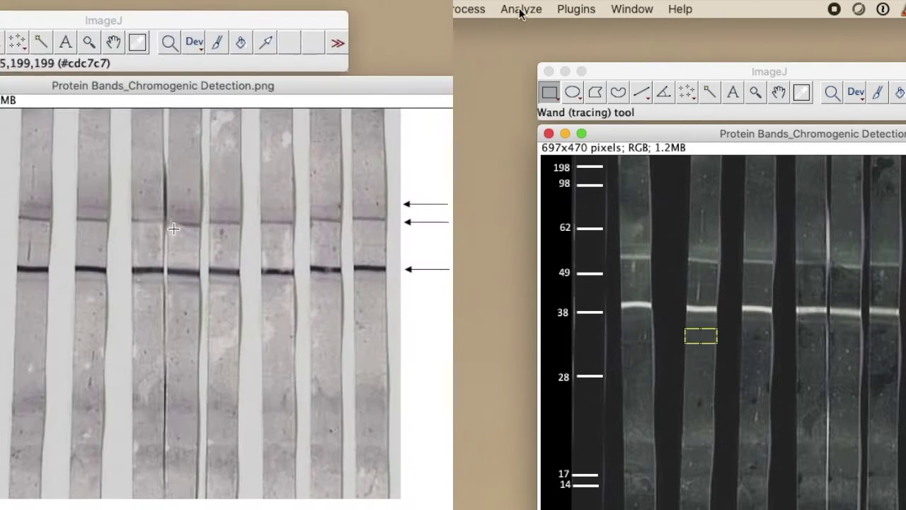
pyautogui.press('Right')
pyautogui.press('Right')
pyautogui.press('Right')
pyautogui.press('Right')
pyautogui.press('Right')
pyautogui.press('Right')
pyautogui.press('Right')
pyautogui.press('Right')
pyautogui.press('Right')
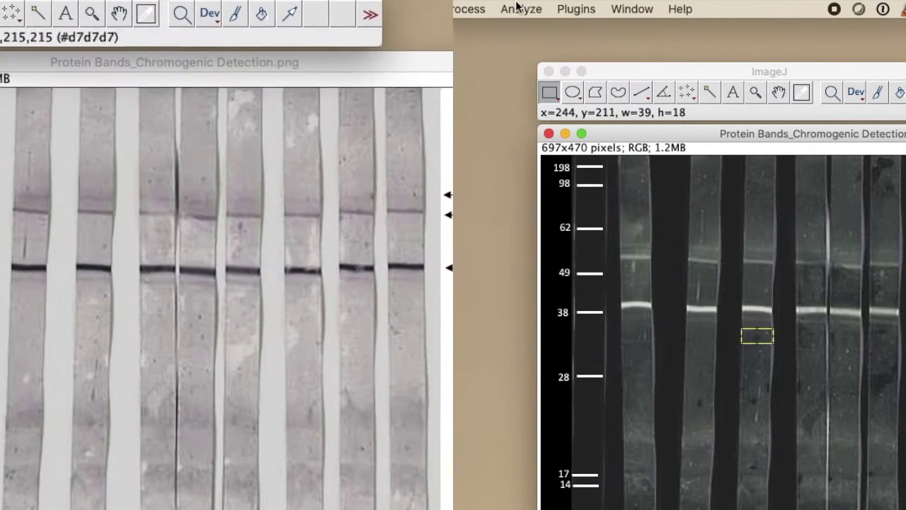
pyautogui.press('Down')
pyautogui.press('Down')
pyautogui.press('Down')
pyautogui.click(521, 8)
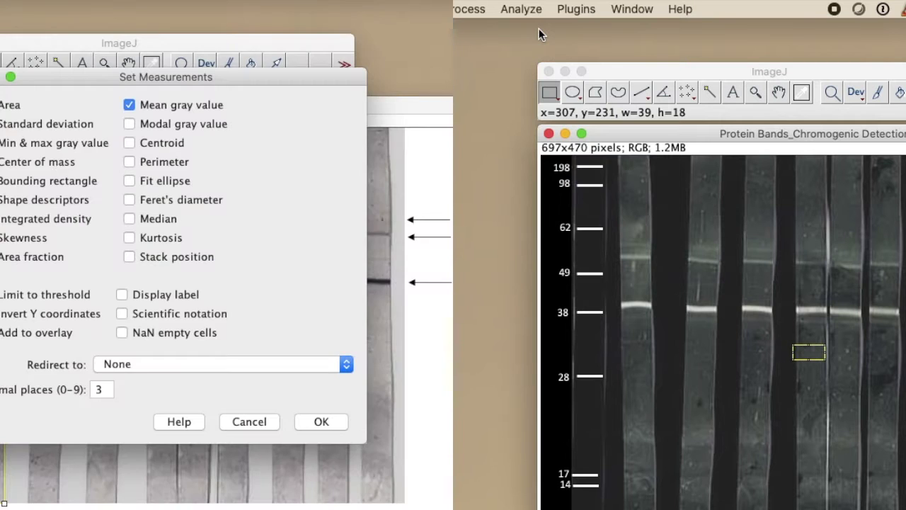
pyautogui.click(521, 8)
pyautogui.click(531, 32)
# Step the box right through the remaining lanes, measuring each lane's background.
pyautogui.press('Right')
pyautogui.press('Right')
pyautogui.press('Right')
pyautogui.click(521, 9)
pyautogui.click(526, 32)
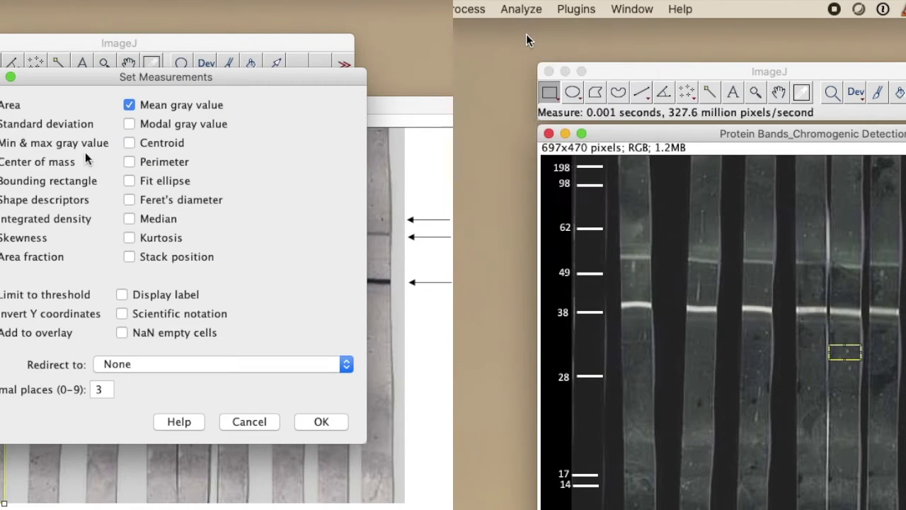
pyautogui.press('Right')
pyautogui.press('Right')
pyautogui.press('Right')
pyautogui.click(521, 9)
pyautogui.click(529, 30)
pyautogui.press('Right')
pyautogui.press('Right')
pyautogui.press('Right')
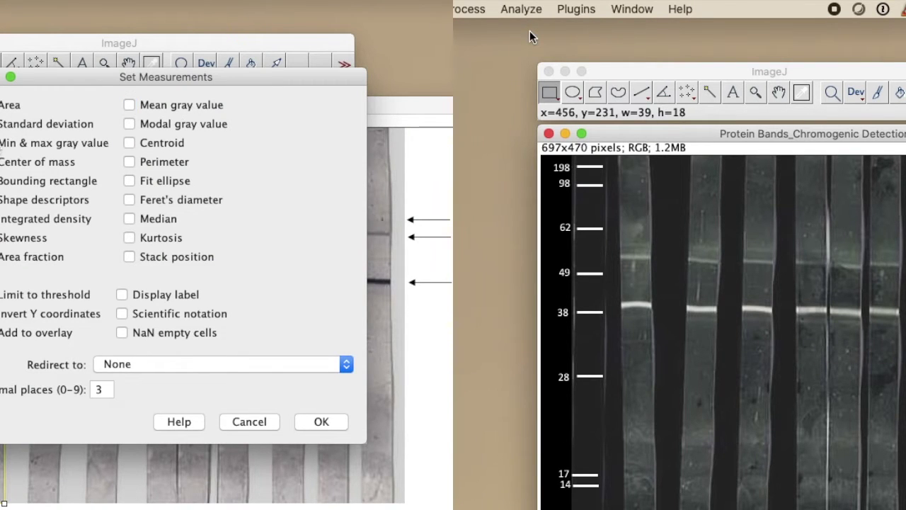
pyautogui.press('Right')
pyautogui.press('Right')
pyautogui.click(521, 9)
pyautogui.click(519, 32)
pyautogui.press('Right')
pyautogui.press('Right')
pyautogui.press('Right')
pyautogui.click(521, 9)
pyautogui.click(530, 28)
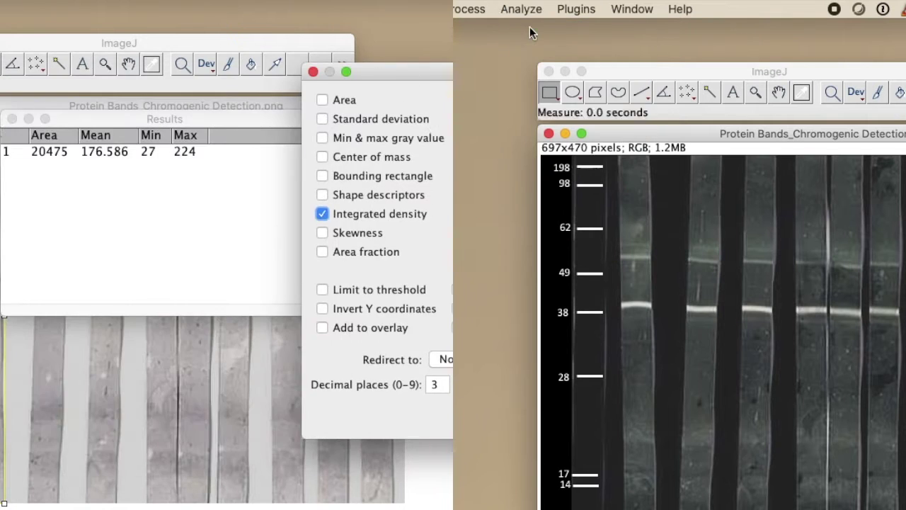
pyautogui.press('Right')
pyautogui.press('Right')
pyautogui.press('Right')
# Move the box back up onto lane 1's main band and measure it.
pyautogui.press('Left')
pyautogui.press('Left')
pyautogui.press('Left')
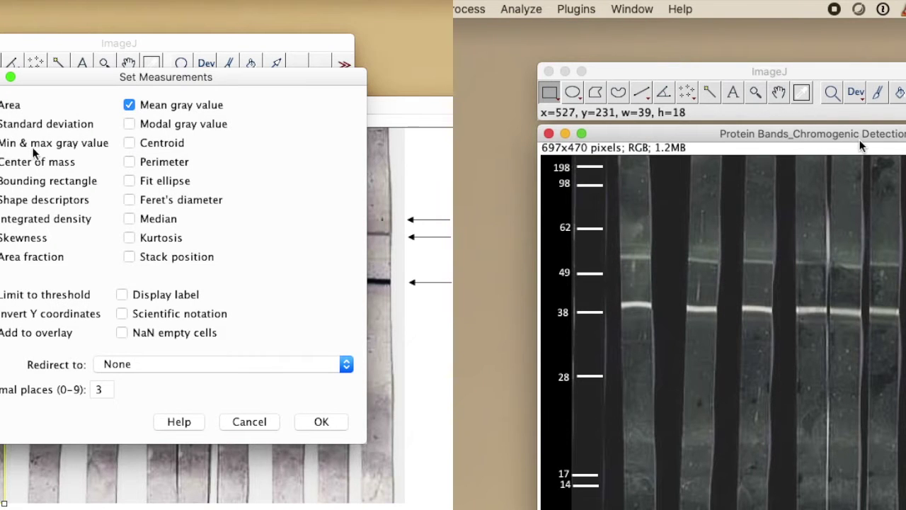
pyautogui.press('Left')
pyautogui.press('Left')
pyautogui.press('Left')
pyautogui.click(151, 101)
pyautogui.press('Left')
pyautogui.press('Left')
pyautogui.press('Left')
pyautogui.press('Left')
pyautogui.press('Left')
pyautogui.press('Left')
pyautogui.press('Left')
pyautogui.press('Left')
pyautogui.press('Left')
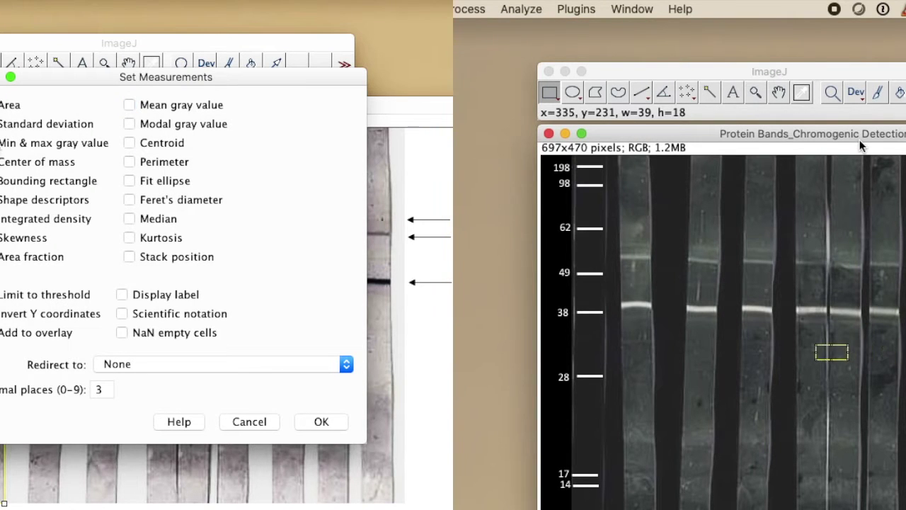
pyautogui.press('Left')
pyautogui.press('Left')
pyautogui.press('Left')
pyautogui.press('Left')
pyautogui.press('Left')
pyautogui.press('Left')
pyautogui.press('Left')
pyautogui.press('Left')
pyautogui.press('Left')
pyautogui.press('Left')
pyautogui.press('Left')
pyautogui.press('Left')
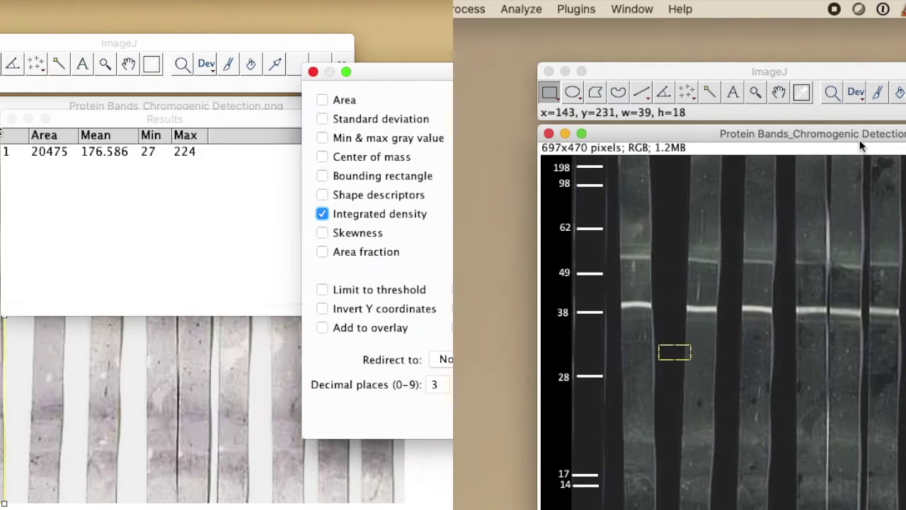
pyautogui.press('Left')
pyautogui.press('Left')
pyautogui.press('Left')
pyautogui.press('Up')
pyautogui.press('Up')
pyautogui.press('Up')
pyautogui.press('Up')
pyautogui.press('Up')
pyautogui.press('Up')
pyautogui.click(521, 8)
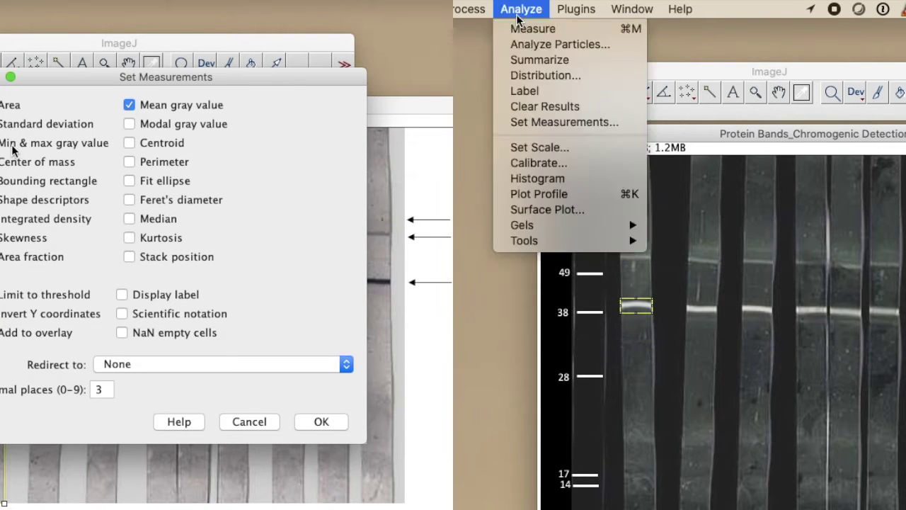
pyautogui.click(525, 28)
pyautogui.press('Right')
pyautogui.press('Right')
pyautogui.press('Right')
pyautogui.press('Right')
pyautogui.press('Right')
pyautogui.press('Right')
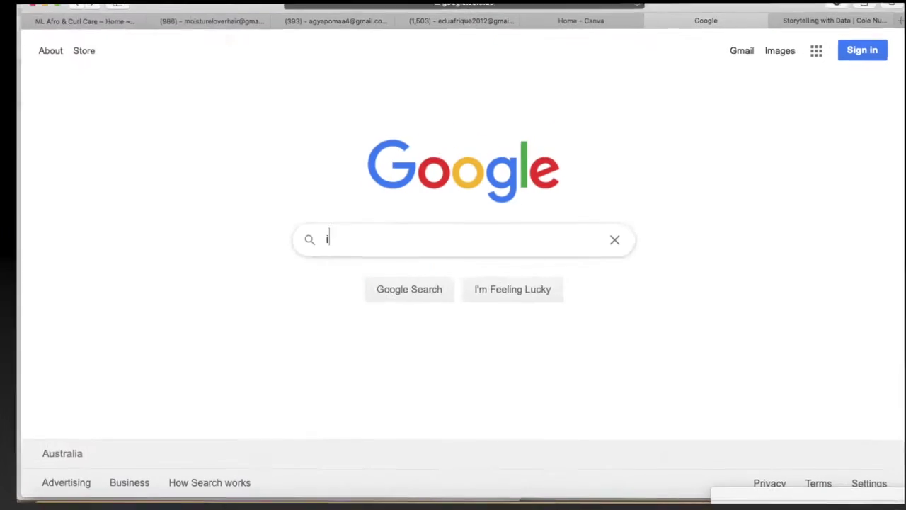
# Search Google for 'imagej' using the suggested query.
pyautogui.write('mage j')
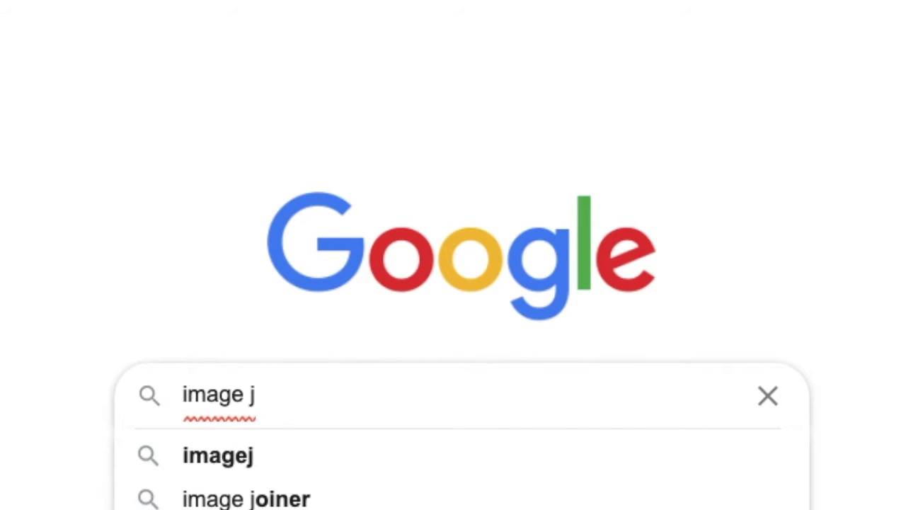
pyautogui.press('Down')
pyautogui.press('Return')
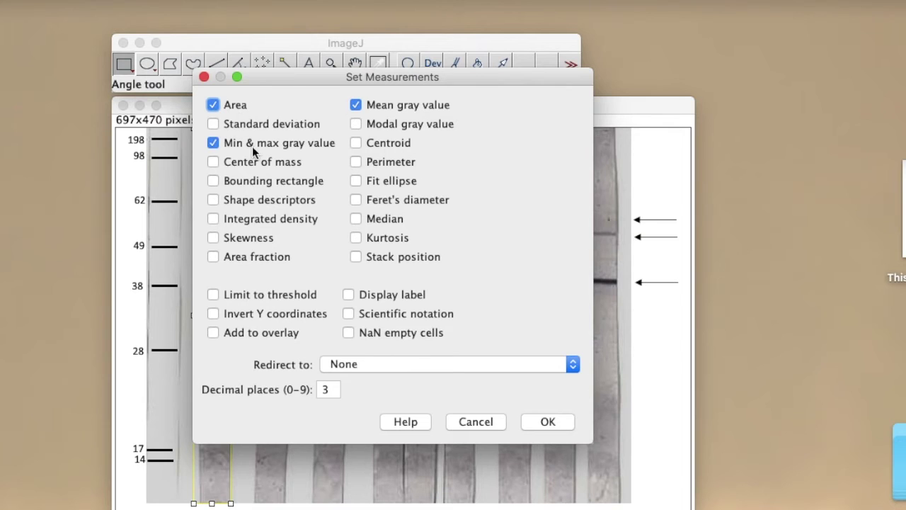
# Record only integrated density, dropping area, mean and min & max, and box lane 1.
pyautogui.click(355, 104)
pyautogui.click(213, 105)
pyautogui.click(213, 142)
pyautogui.click(213, 218)
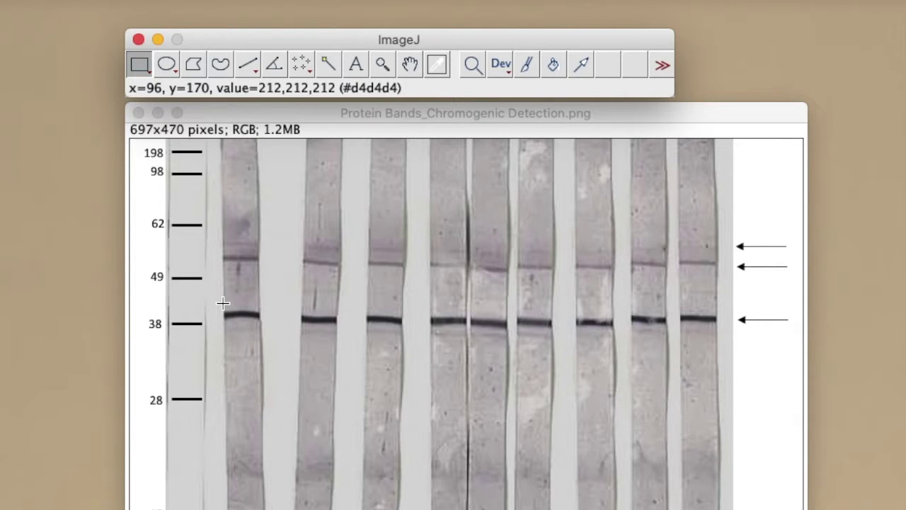
pyautogui.click(217, 142)
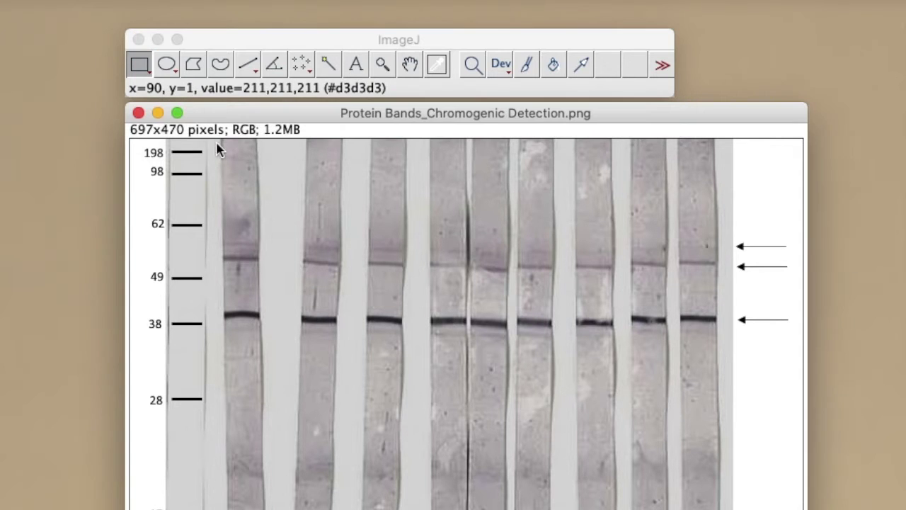
pyautogui.moveTo(217, 141); pyautogui.dragTo(248, 490)
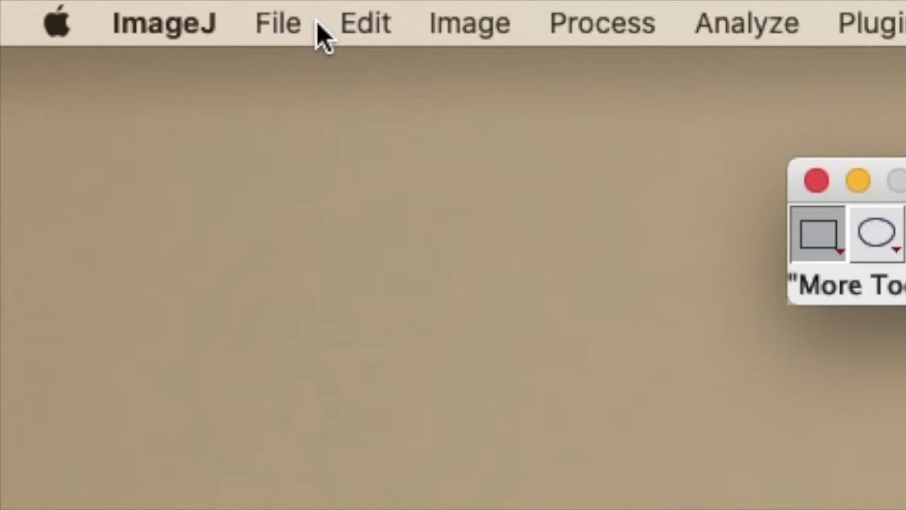
# Open the Protein Bands_Chromogenic Detection.png blot image.
pyautogui.click(286, 25)
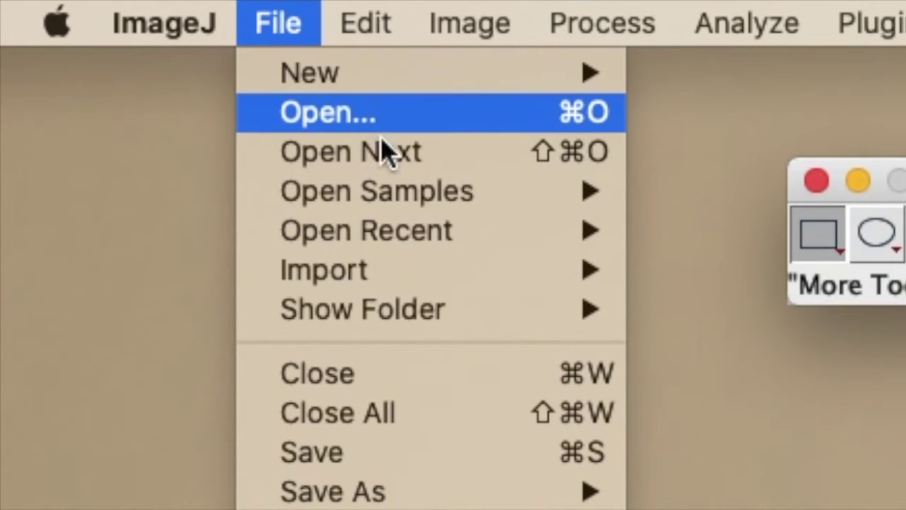
pyautogui.click(371, 131)
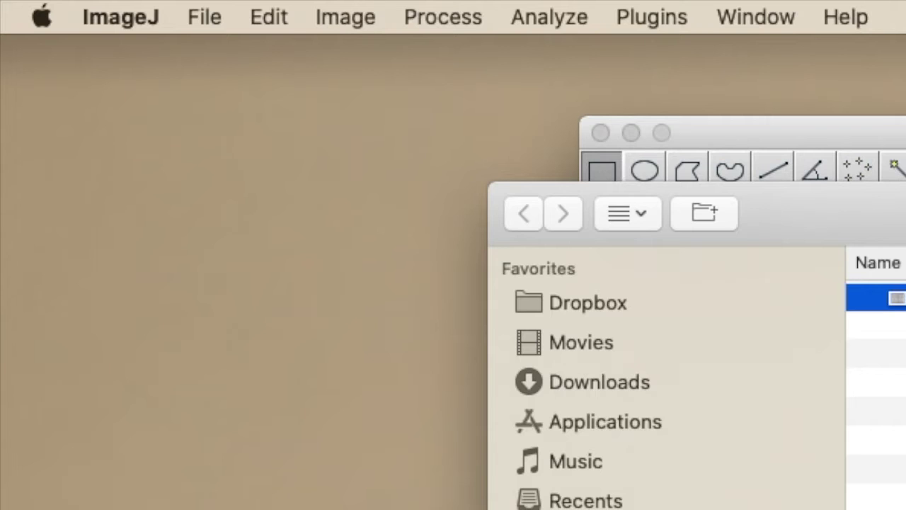
pyautogui.press('Return')
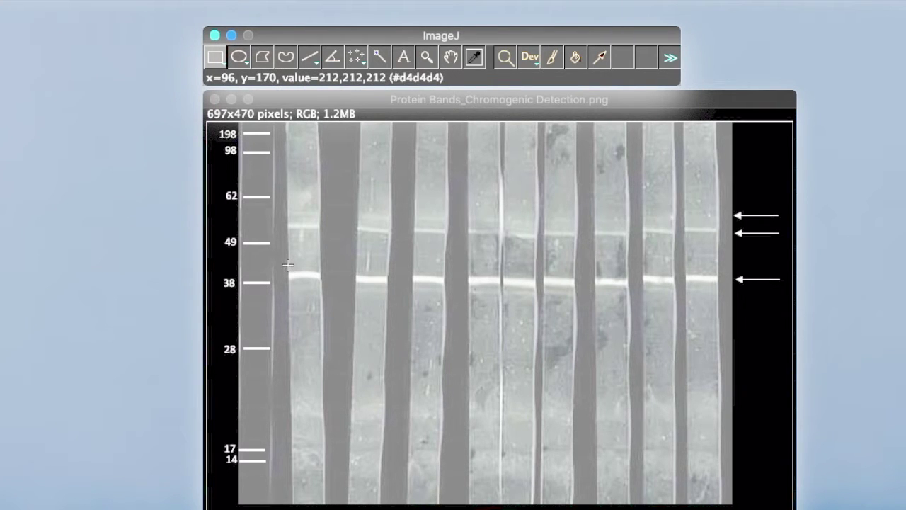
# Draw a full-height rectangle over lane 1 and invert the image with Ctrl+Shift+I.
pyautogui.click(283, 123)
pyautogui.moveTo(283, 123); pyautogui.dragTo(309, 425)
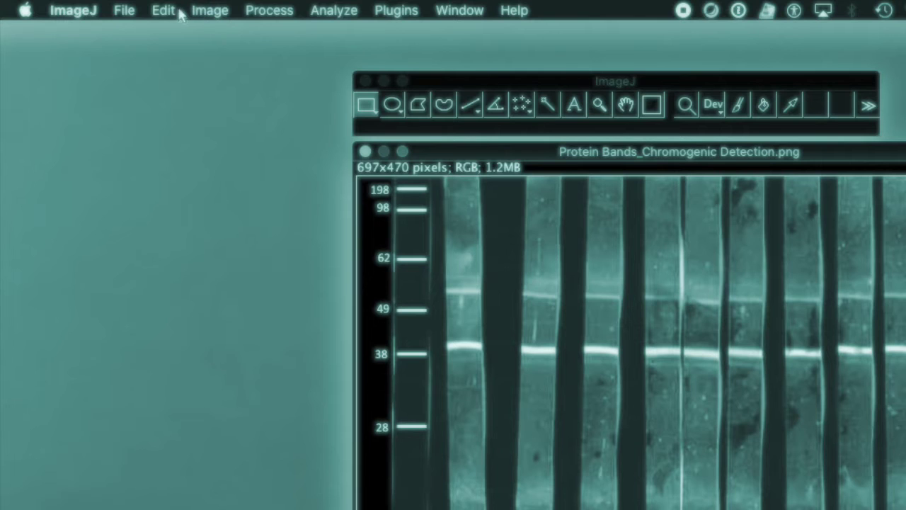
pyautogui.click(175, 10)
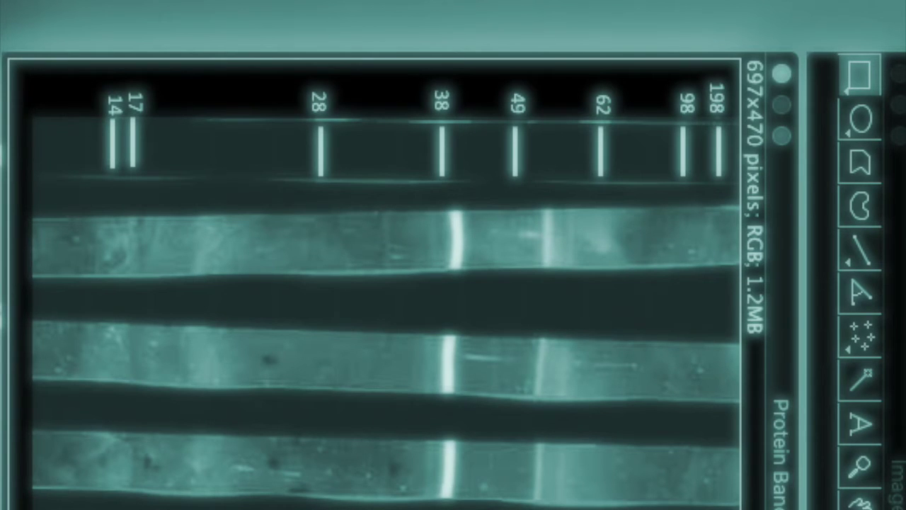
pyautogui.hotkey('ctrl', 'shift', 'i')
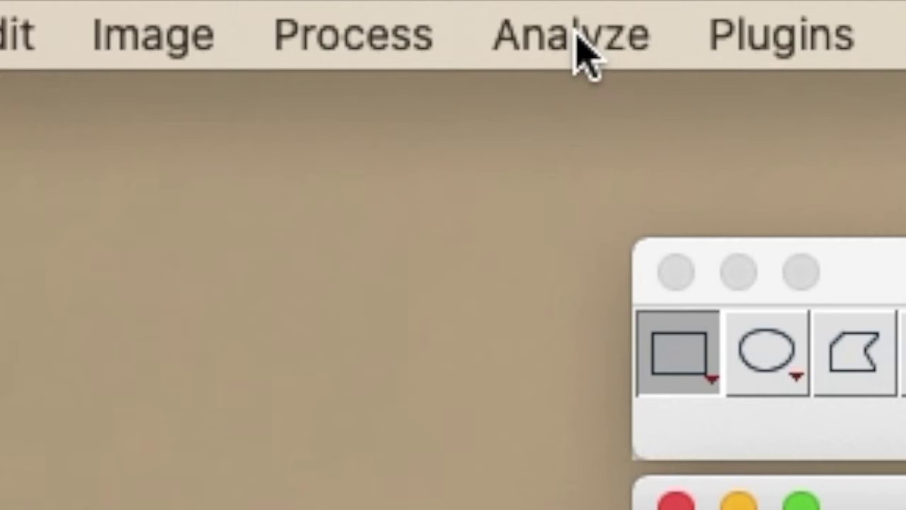
# Open Analyze > Set Measurements, then choose the Rectangle selection tool.
pyautogui.click(580, 46)
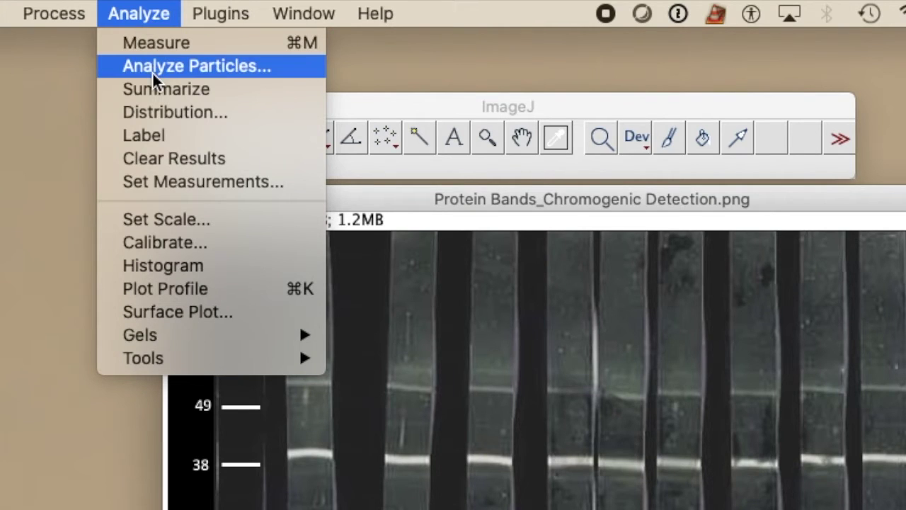
pyautogui.click(278, 181)
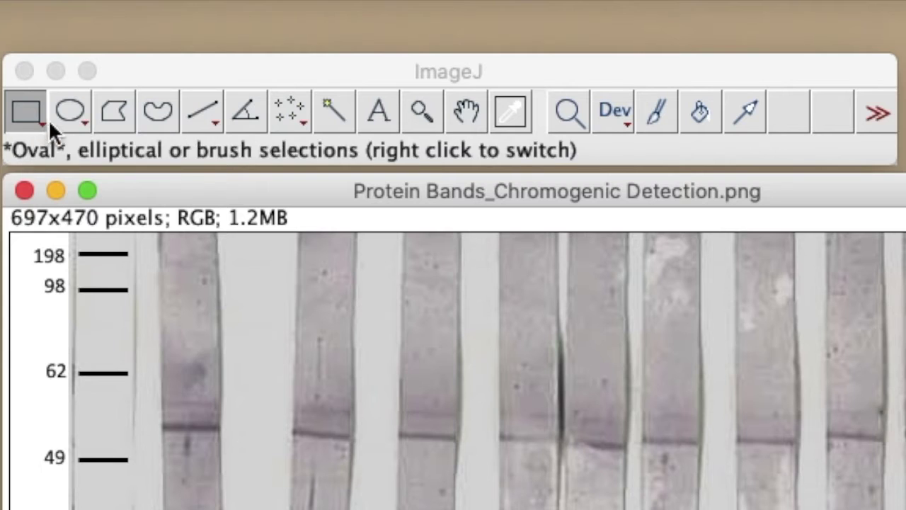
pyautogui.click(31, 110)
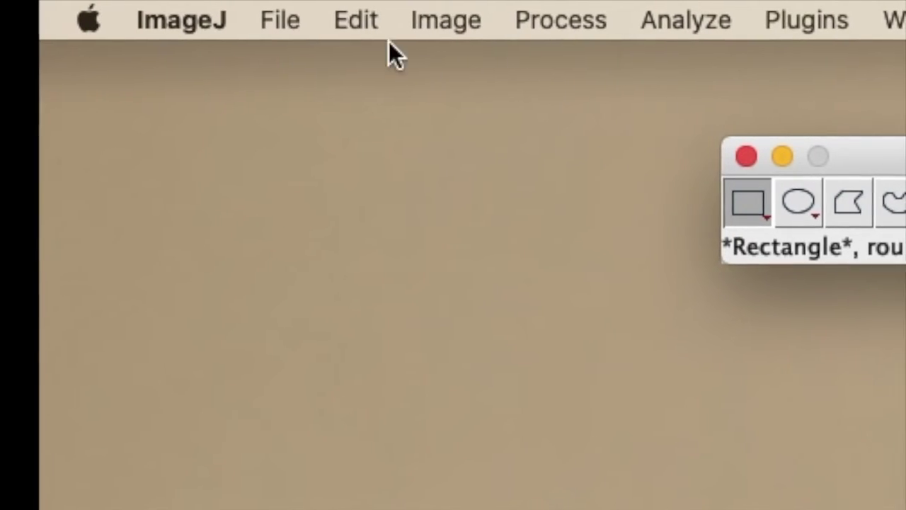
# Open Protein Bands_Chromogenic Detection.png from the image to quantify bands folder.
pyautogui.click(284, 21)
pyautogui.click(343, 127)
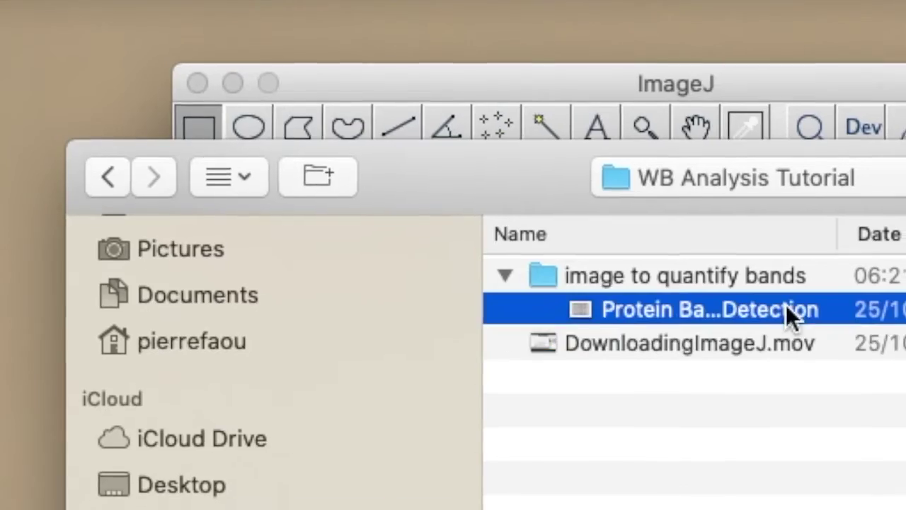
pyautogui.doubleClick(792, 311)
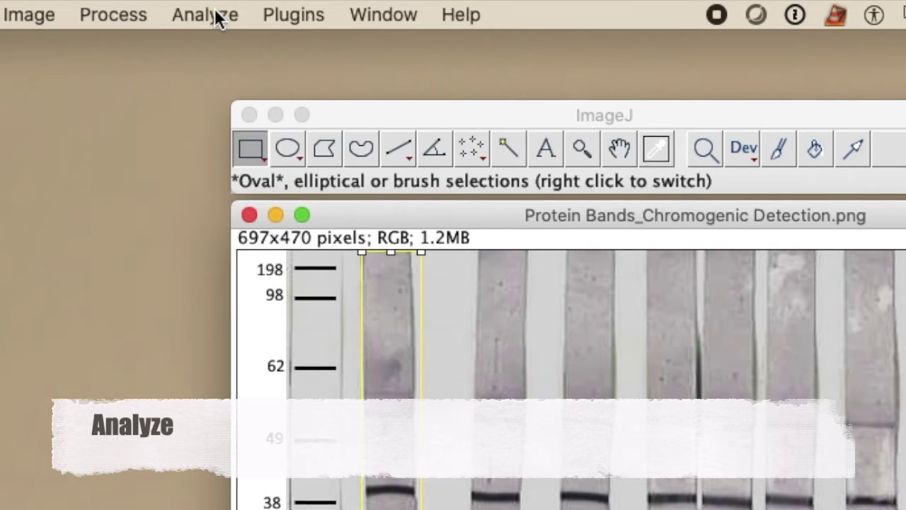
# Take a test measurement of lane 1, keeping the Results window open.
pyautogui.click(216, 18)
pyautogui.click(222, 44)
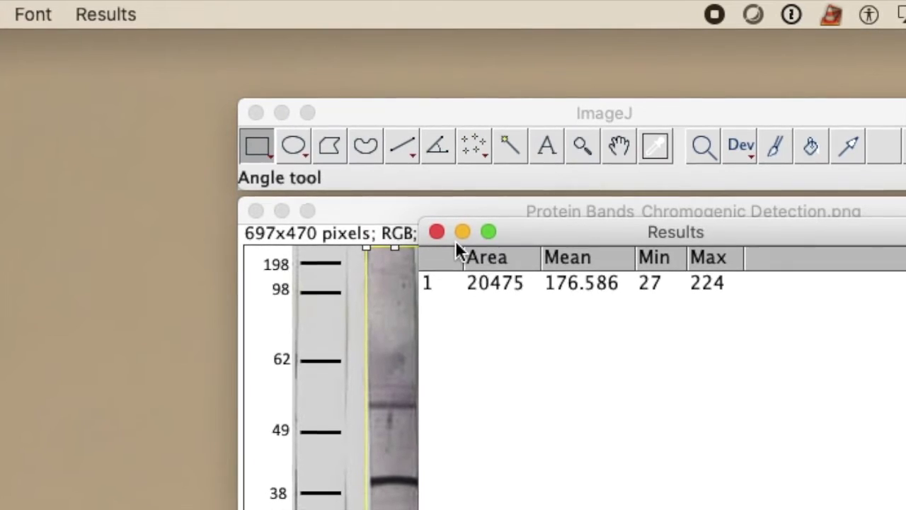
pyautogui.click(436, 231)
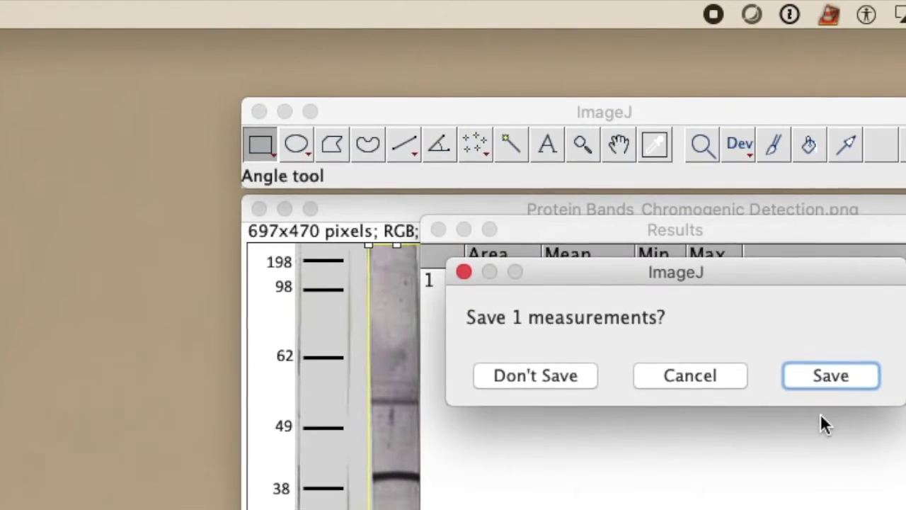
pyautogui.click(710, 382)
# Set measurements to integrated density only, unchecking area, mean and min & max.
pyautogui.click(237, 12)
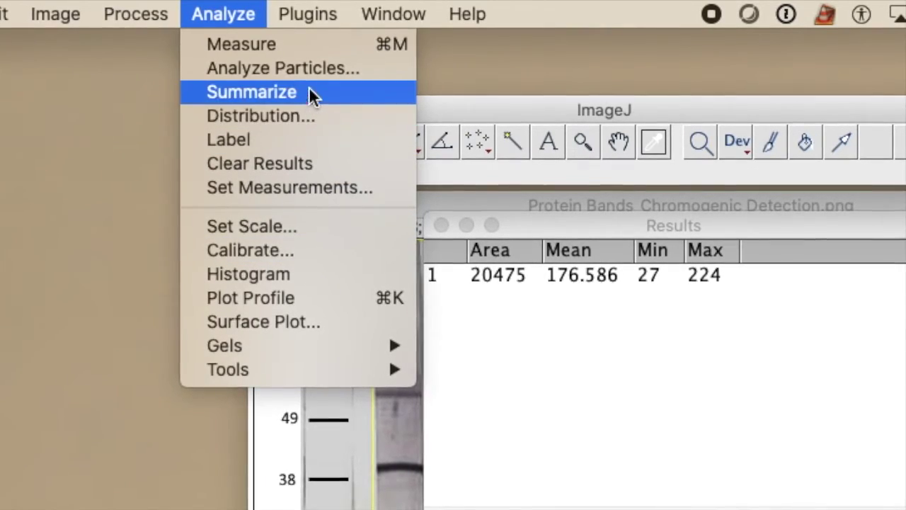
pyautogui.click(285, 188)
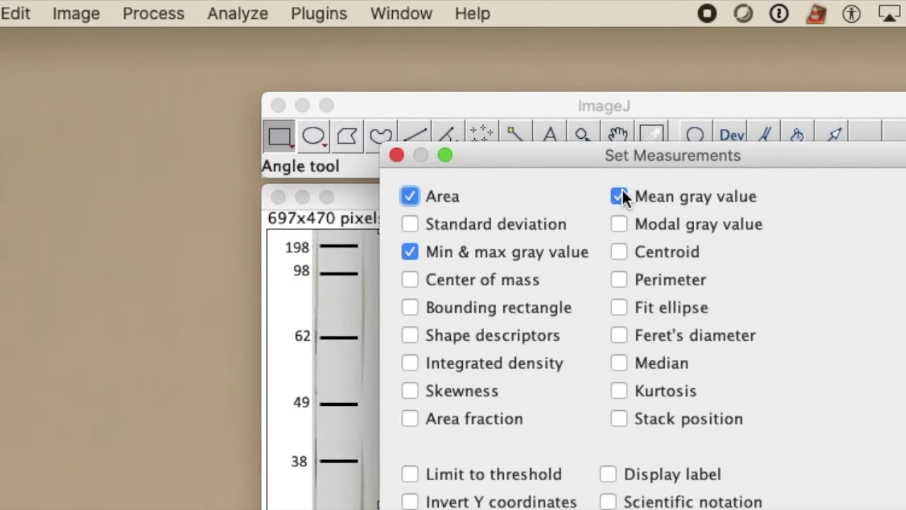
pyautogui.click(621, 197)
pyautogui.click(410, 196)
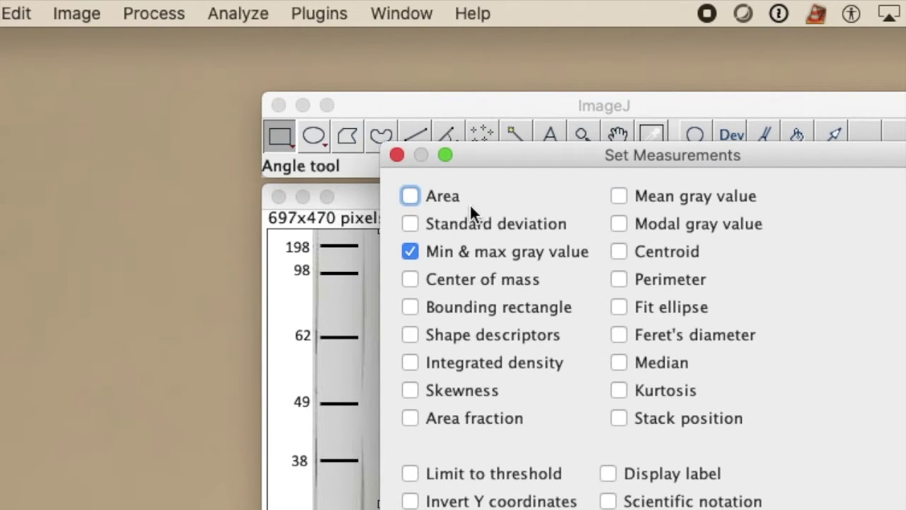
pyautogui.click(419, 249)
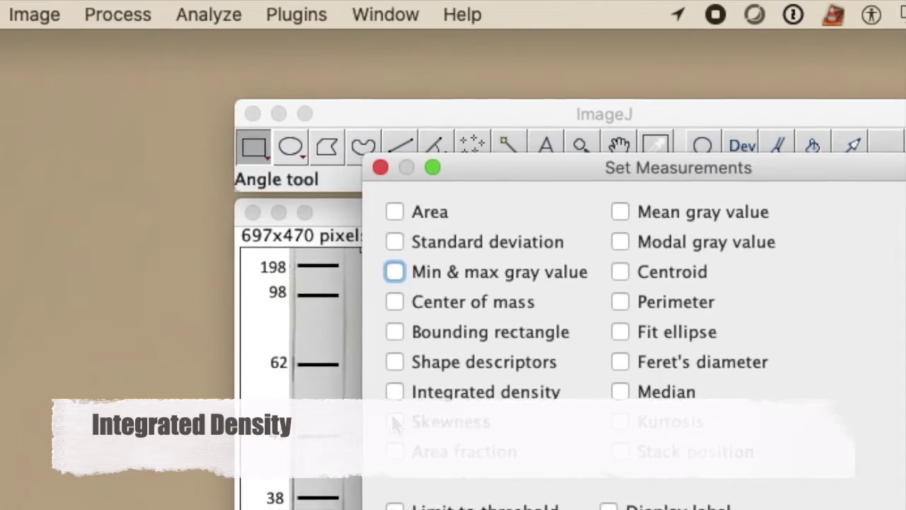
pyautogui.click(395, 393)
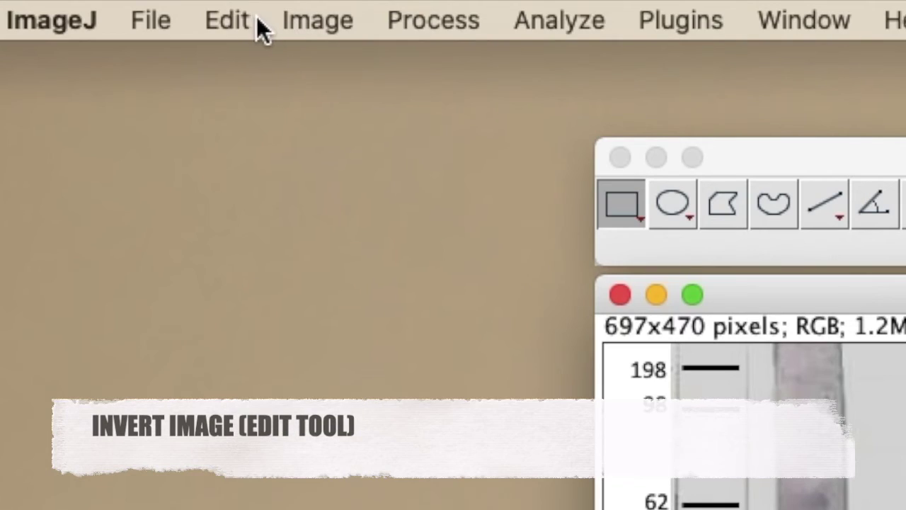
# Invert the blot image colours via Edit > Invert and select the Rectangle tool.
pyautogui.click(234, 20)
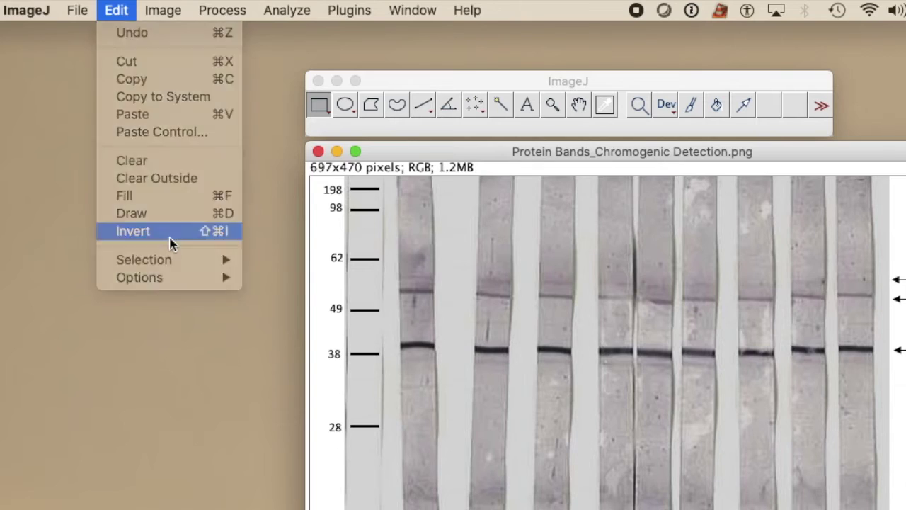
pyautogui.click(330, 462)
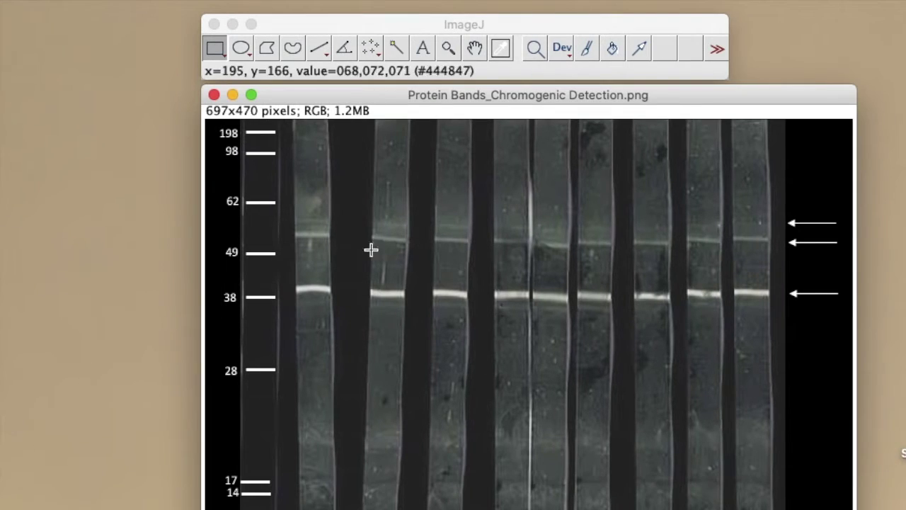
pyautogui.click(219, 57)
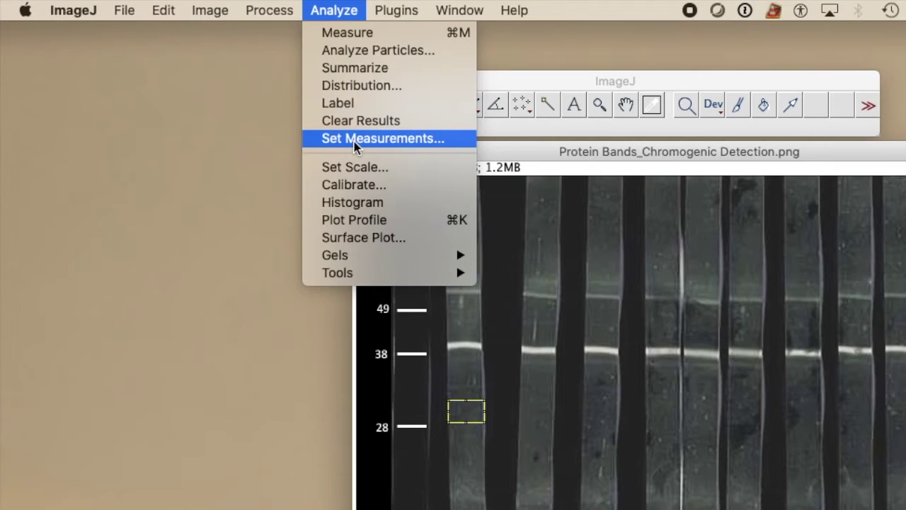
# Reopen the measurement settings to confirm integrated density is recorded.
pyautogui.click(354, 141)
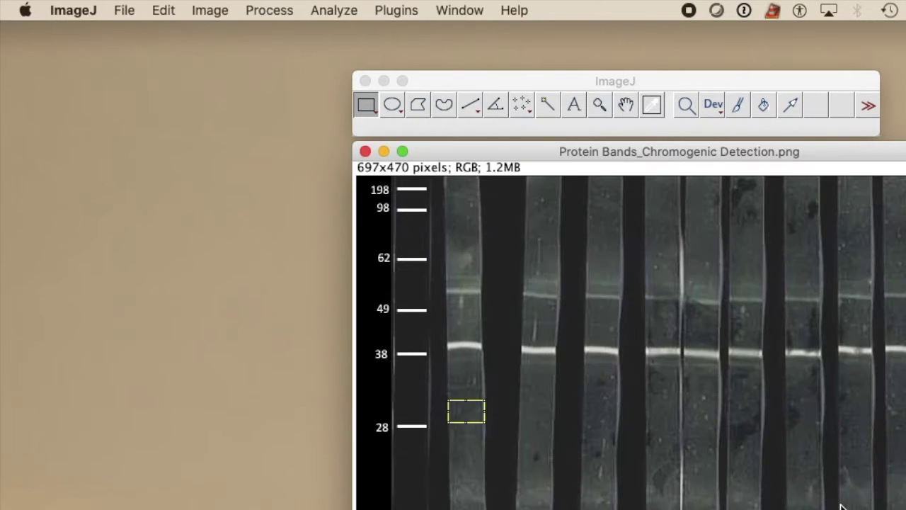
pyautogui.moveTo(468, 411); pyautogui.dragTo(467, 350)
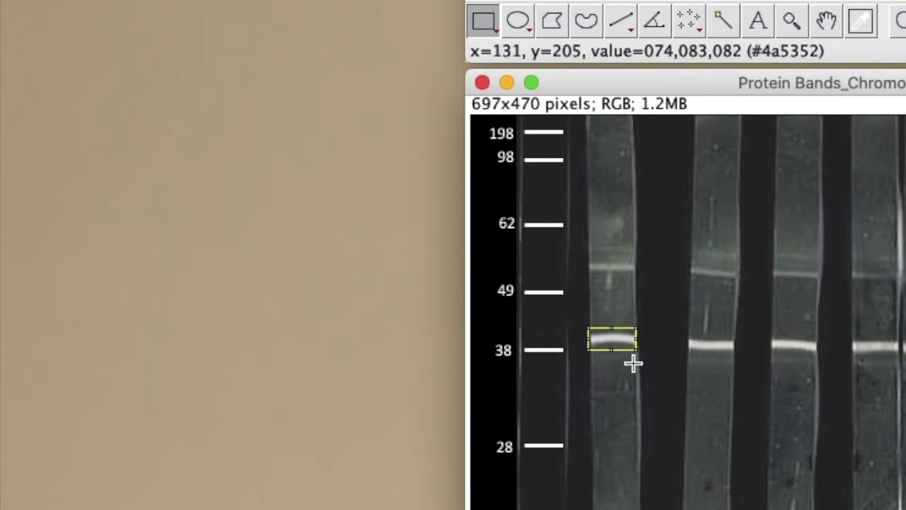
# Reposition the small selection box onto background just below lane 1's 38 kDa band.
pyautogui.moveTo(622, 340); pyautogui.dragTo(624, 396)
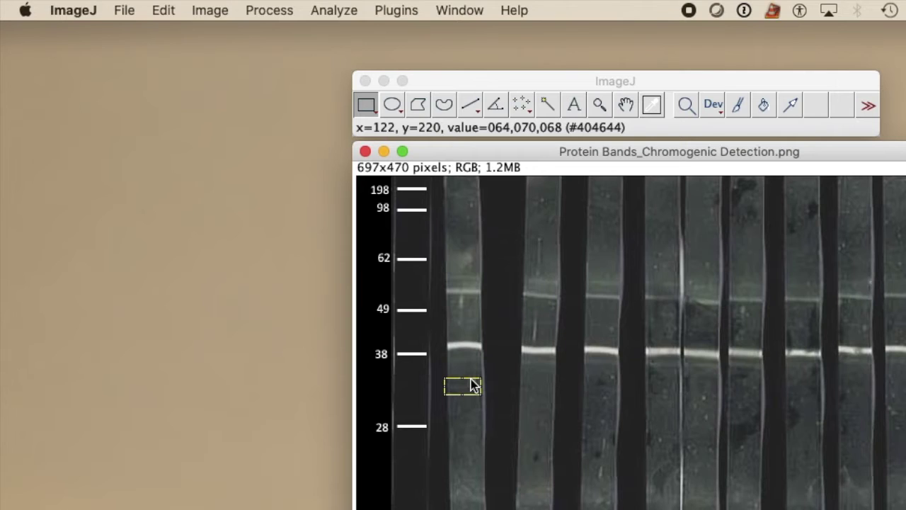
pyautogui.moveTo(474, 385); pyautogui.dragTo(472, 407)
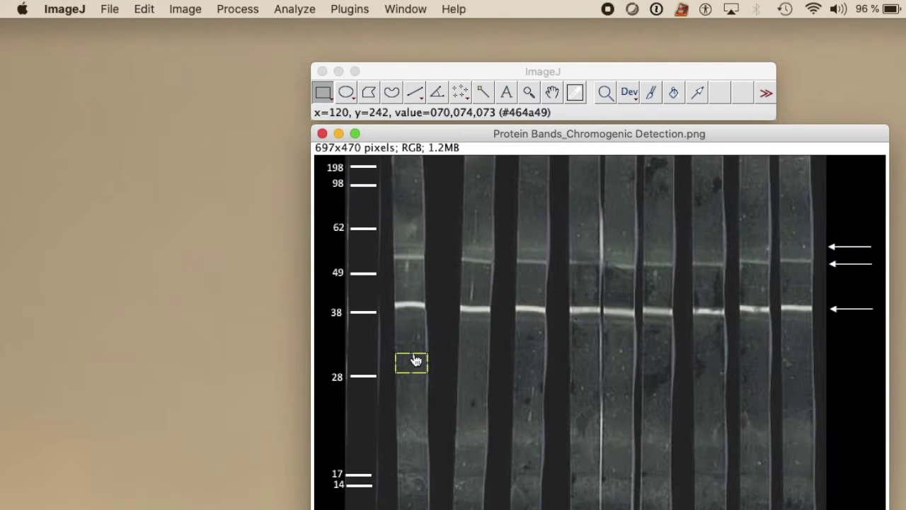
pyautogui.moveTo(411, 353); pyautogui.dragTo(411, 306)
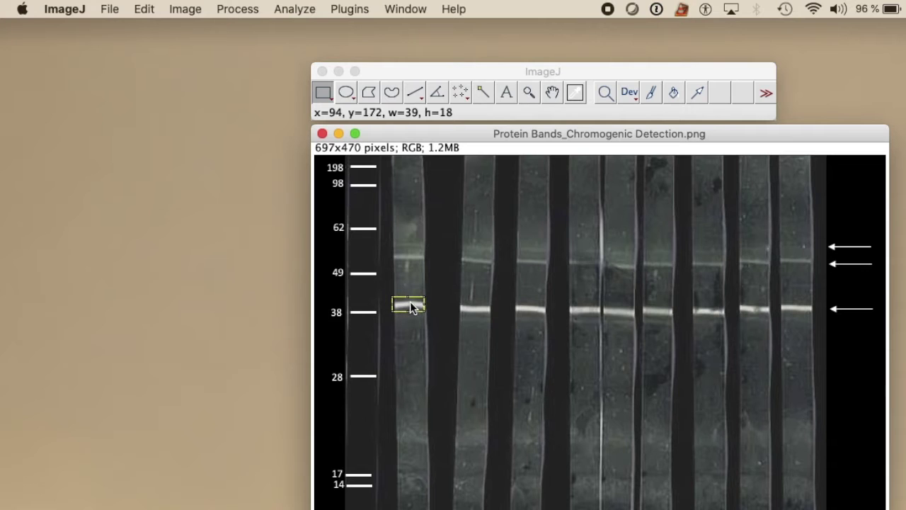
pyautogui.moveTo(409, 300); pyautogui.dragTo(409, 302)
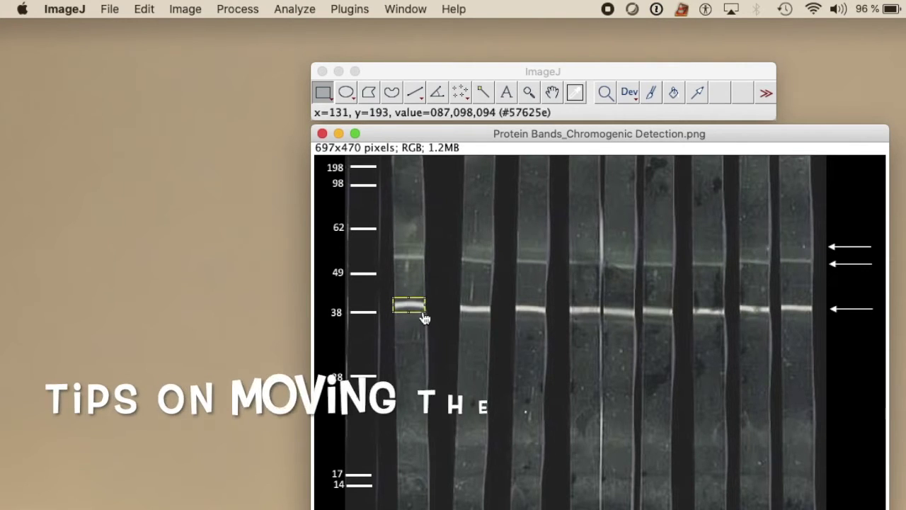
pyautogui.moveTo(417, 307); pyautogui.dragTo(417, 344)
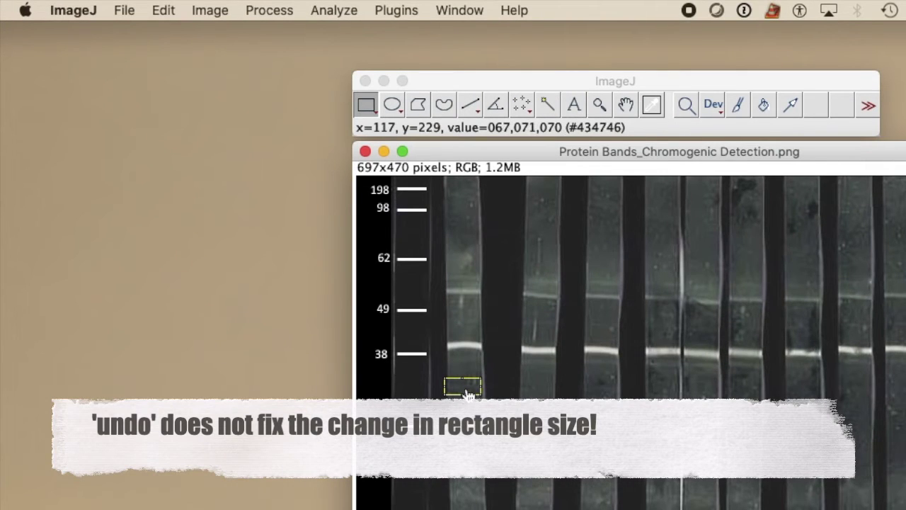
pyautogui.moveTo(467, 395); pyautogui.dragTo(468, 395)
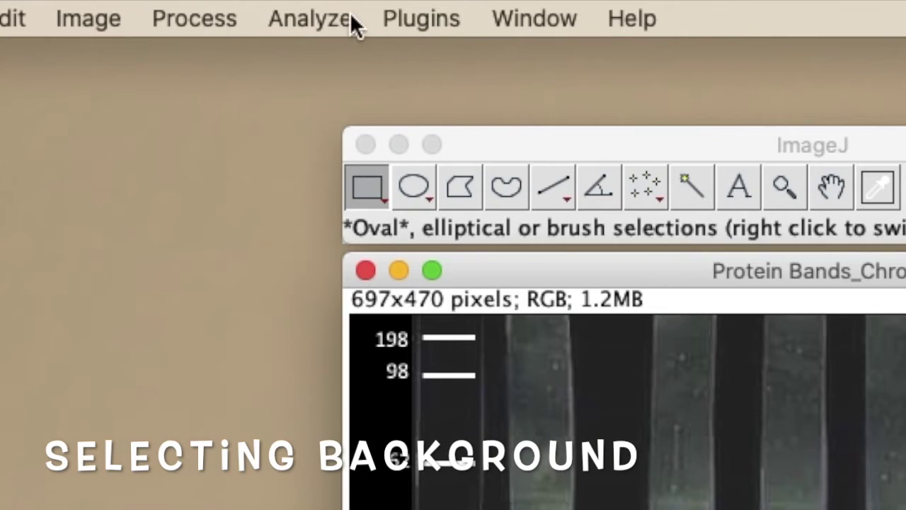
# Measure lane 1's background, then shift the selection up and right into lane 2.
pyautogui.click(337, 28)
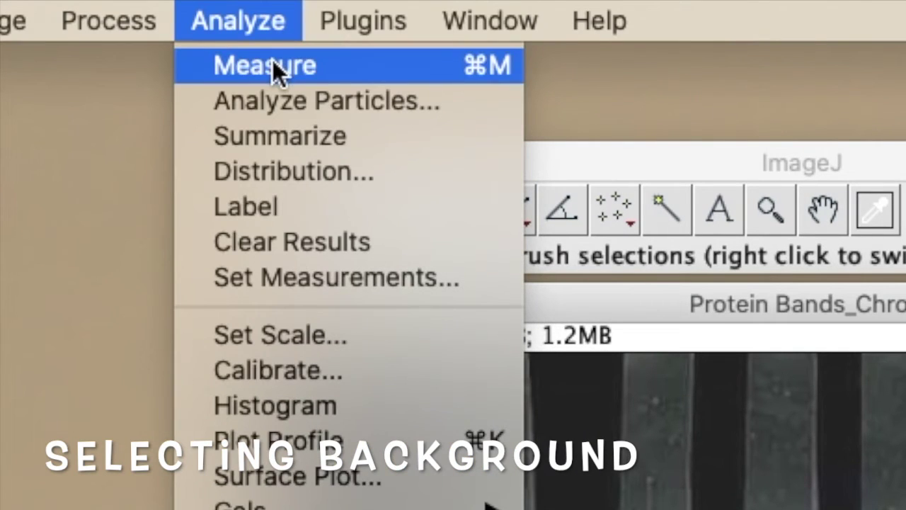
pyautogui.click(273, 66)
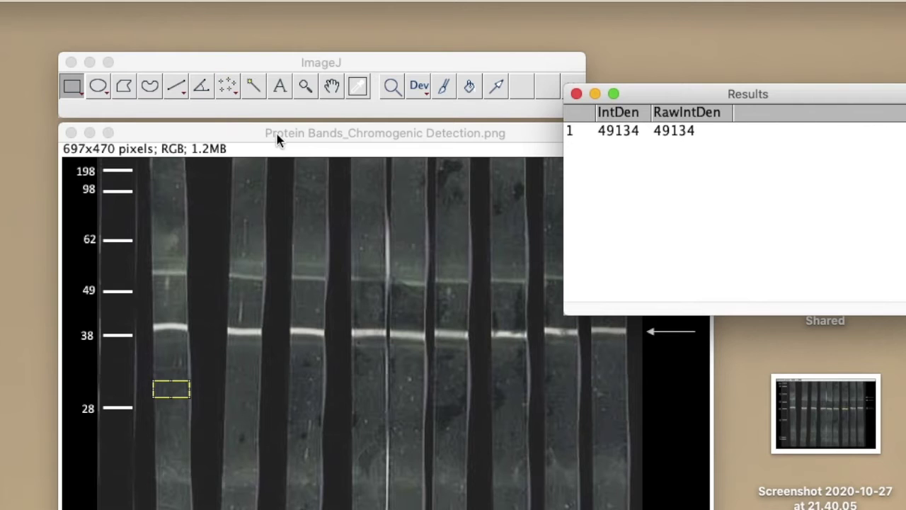
pyautogui.click(277, 139)
pyautogui.press('Up')
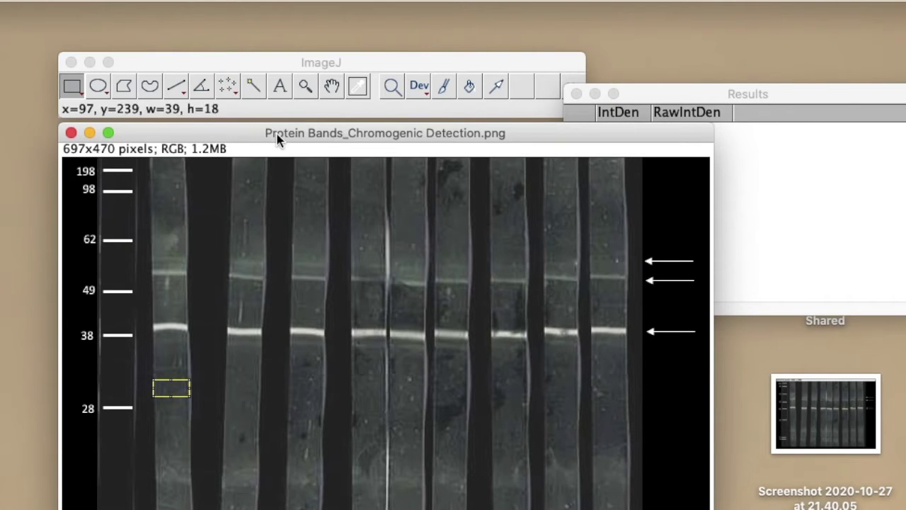
pyautogui.press('Up')
pyautogui.press('Up')
pyautogui.press('Up')
pyautogui.press('Up')
pyautogui.press('Up')
pyautogui.press('Up')
pyautogui.press('Up')
pyautogui.press('Up')
pyautogui.press('Up')
pyautogui.press('Up')
pyautogui.press('Up')
pyautogui.press('Up')
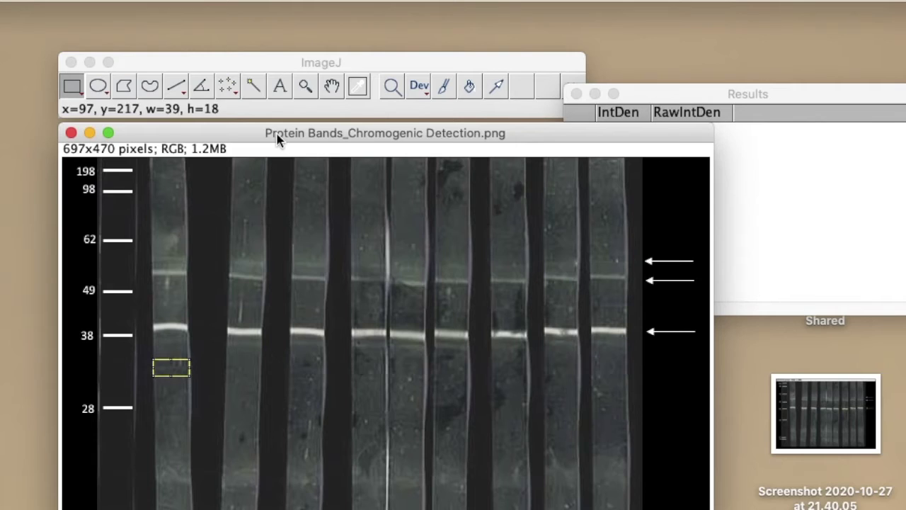
pyautogui.press('Up')
pyautogui.press('Up')
pyautogui.press('Up')
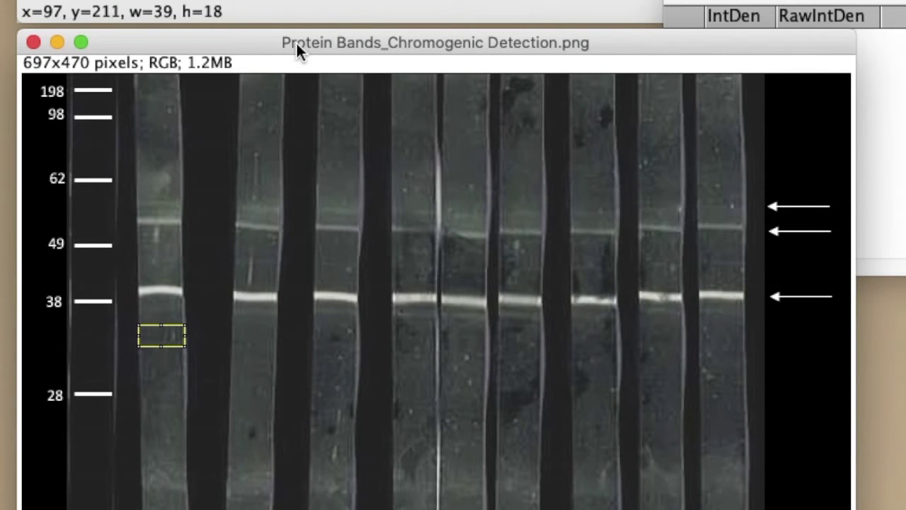
pyautogui.press('Right')
pyautogui.press('Right')
pyautogui.press('Right')
pyautogui.press('Right')
pyautogui.press('Right')
pyautogui.press('Right')
pyautogui.press('Right')
pyautogui.press('Right')
pyautogui.press('Right')
pyautogui.press('Right')
pyautogui.press('Right')
pyautogui.press('Right')
pyautogui.press('Right')
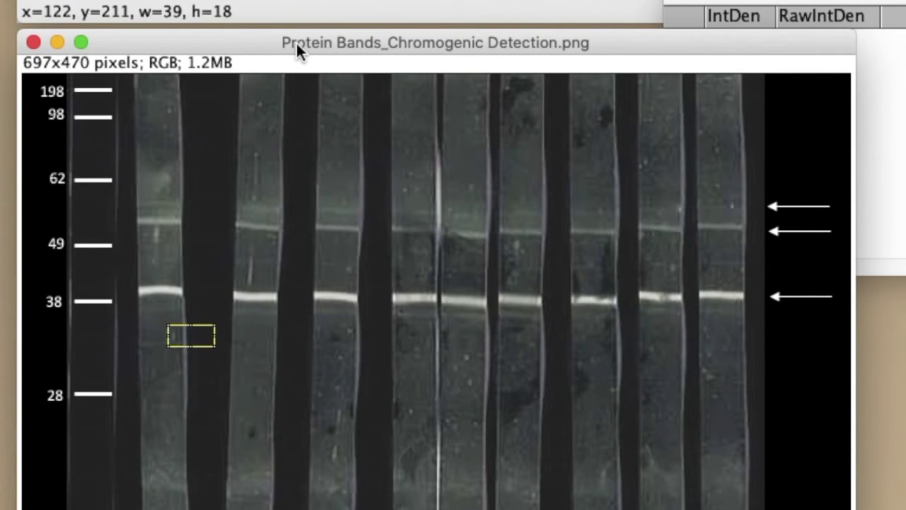
pyautogui.press('Right')
pyautogui.press('Right')
pyautogui.press('Right')
pyautogui.press('Right')
pyautogui.press('Right')
pyautogui.press('Right')
pyautogui.press('Right')
pyautogui.press('Right')
pyautogui.press('Right')
pyautogui.press('Right')
pyautogui.press('Right')
pyautogui.press('Right')
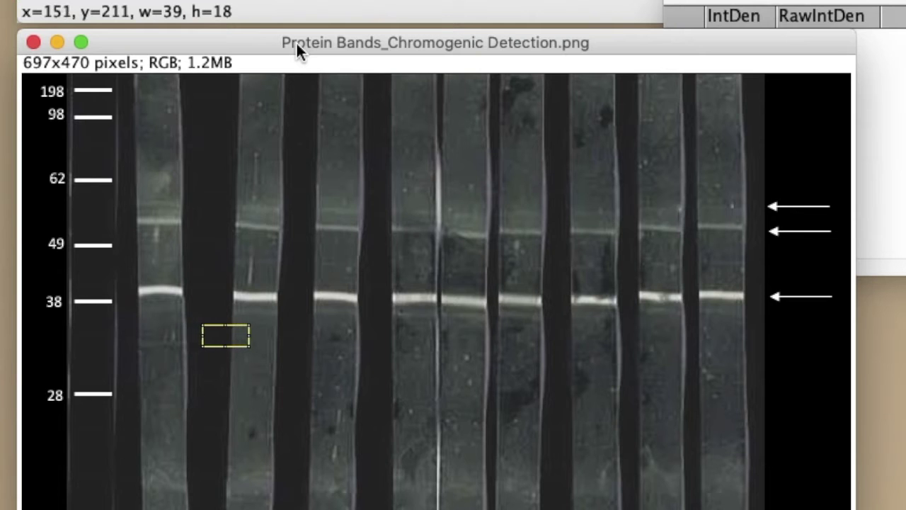
pyautogui.press('Right')
pyautogui.press('Right')
pyautogui.press('Right')
pyautogui.press('Right')
pyautogui.press('Right')
pyautogui.press('Right')
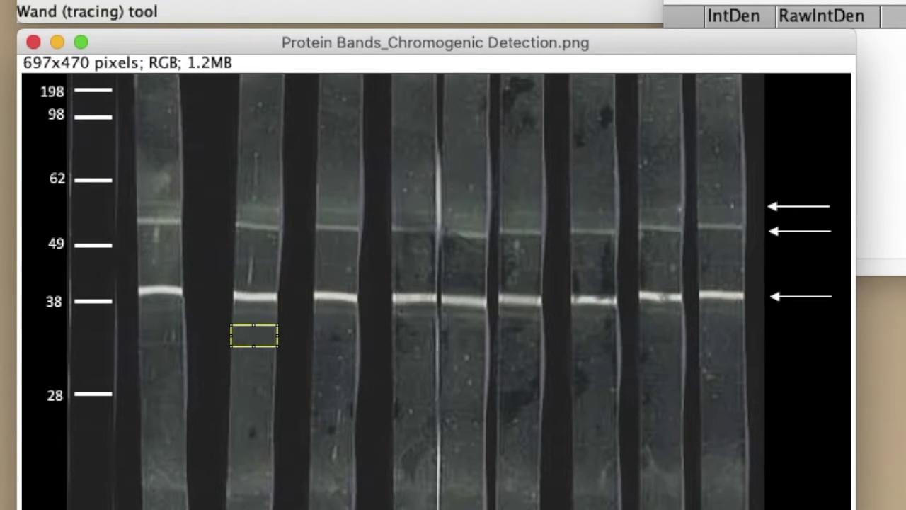
# Measure lane 2's background and move the selection down below lane 3's main band.
pyautogui.click(332, 14)
pyautogui.click(348, 44)
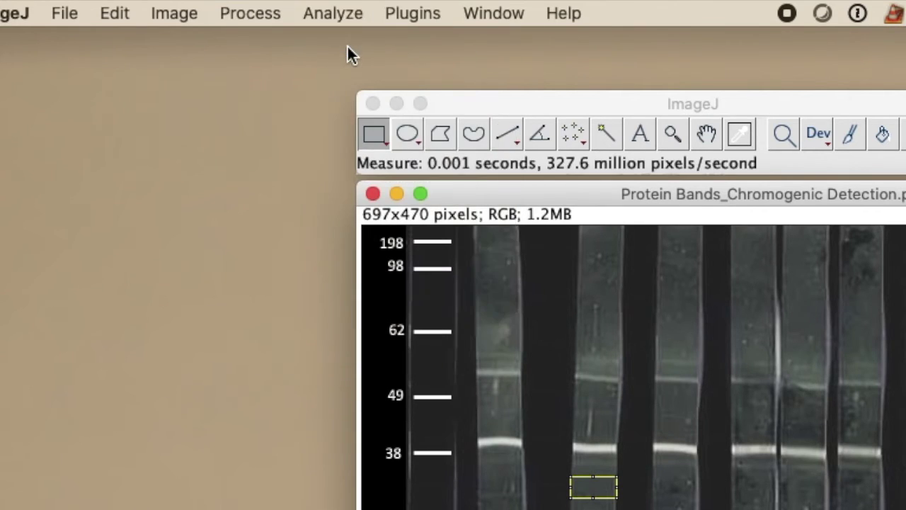
pyautogui.press('Right')
pyautogui.press('Right')
pyautogui.press('Right')
pyautogui.press('Right')
pyautogui.press('Right')
pyautogui.press('Right')
pyautogui.press('Right')
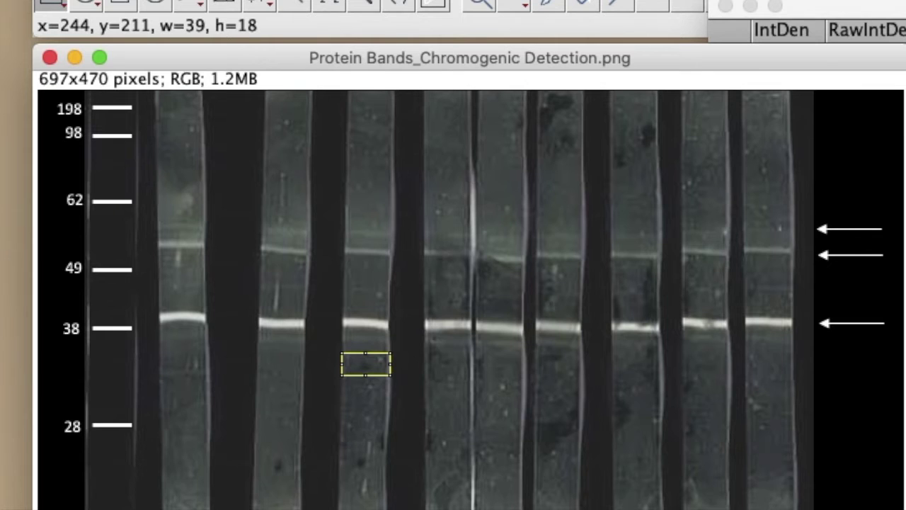
pyautogui.press('Down')
pyautogui.press('Down')
pyautogui.press('Down')
pyautogui.press('Down')
pyautogui.press('Down')
pyautogui.press('Down')
pyautogui.press('Down')
pyautogui.press('Down')
pyautogui.press('Down')
pyautogui.press('Down')
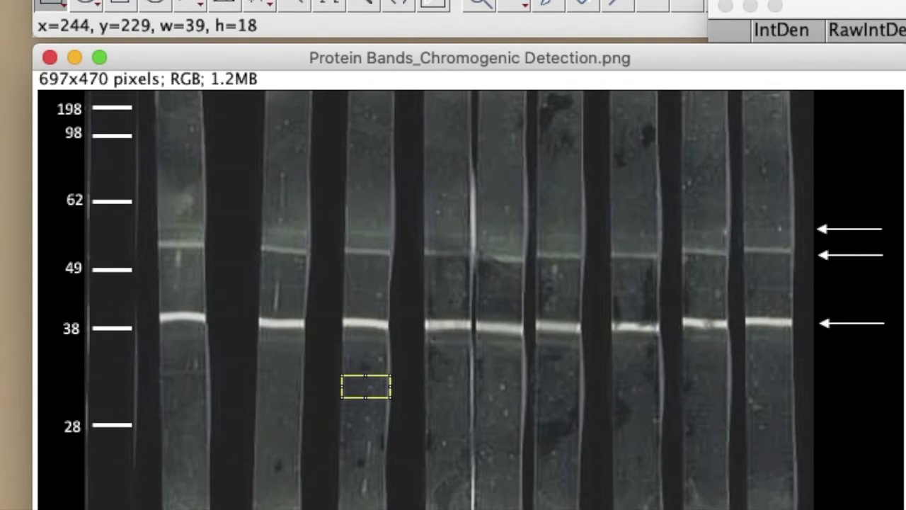
pyautogui.press('Down')
pyautogui.press('Down')
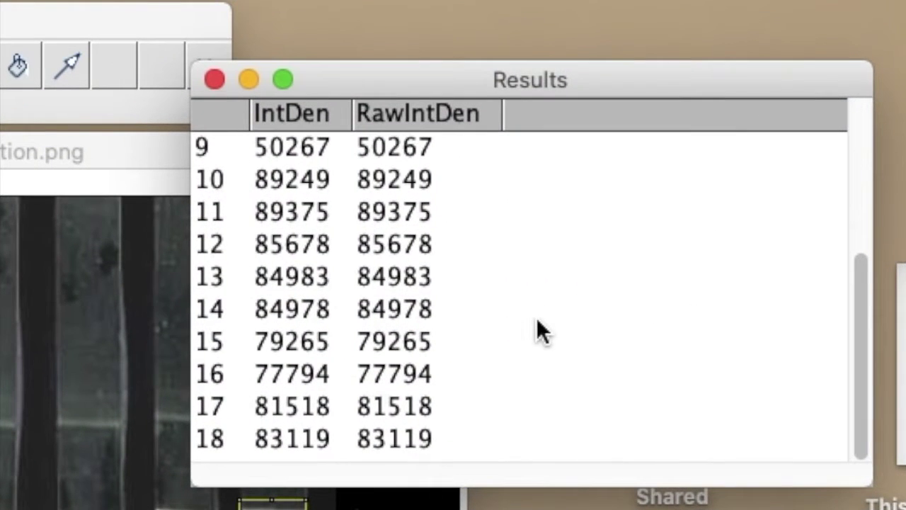
# Select every row of the ImageJ Results table and copy it to the clipboard.
pyautogui.scroll(5, 530, 332)
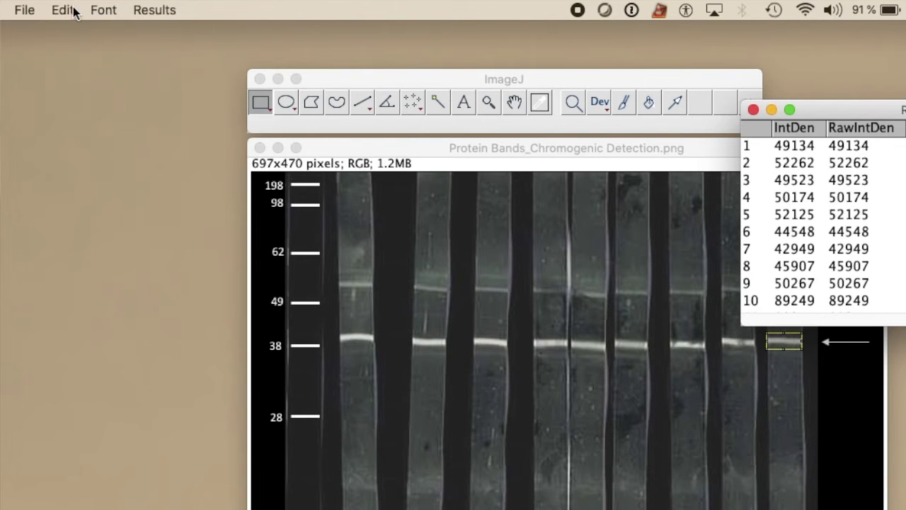
pyautogui.click(65, 10)
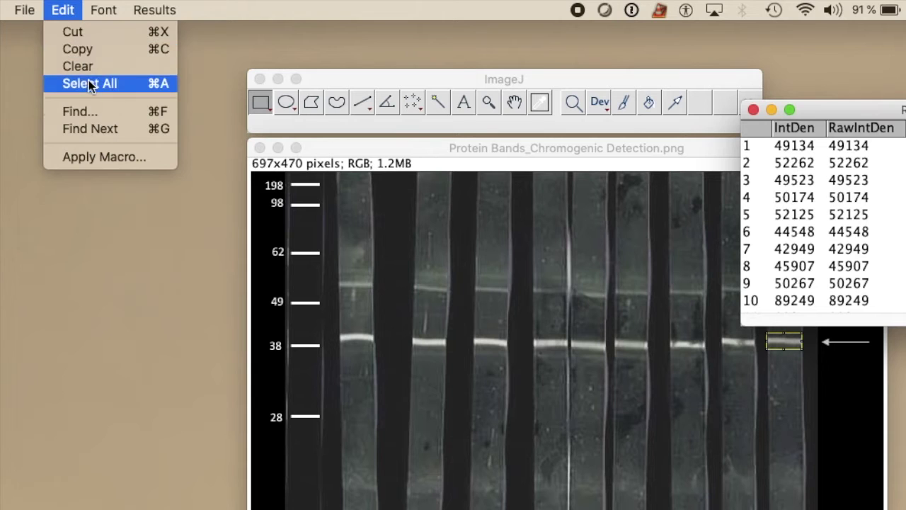
pyautogui.click(88, 81)
pyautogui.click(65, 10)
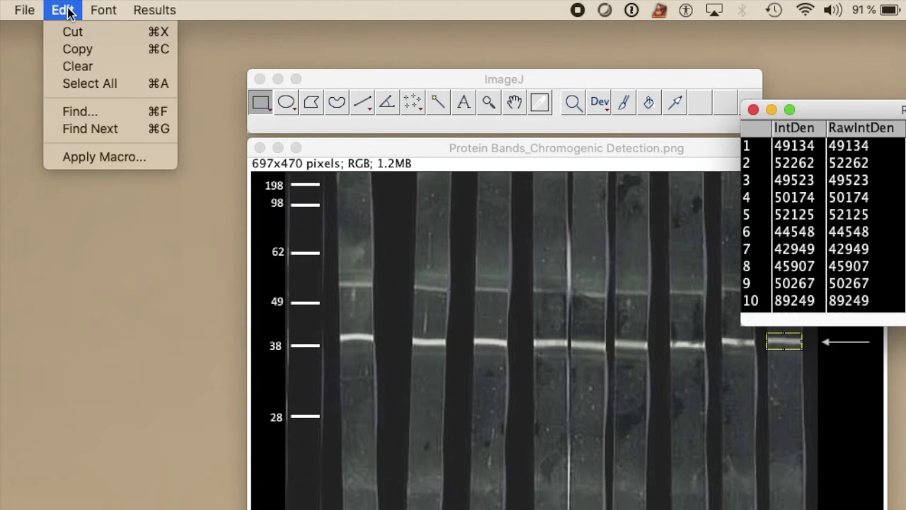
pyautogui.click(76, 56)
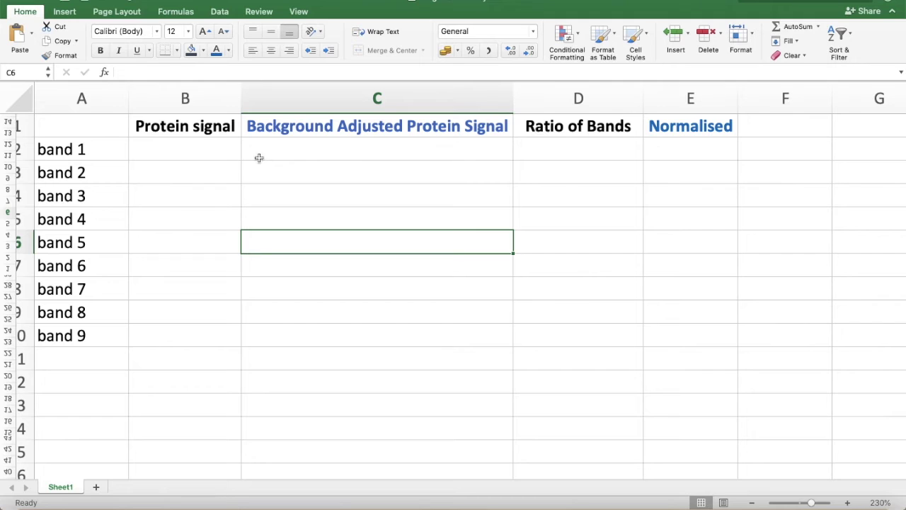
pyautogui.click(192, 128)
pyautogui.click(312, 131)
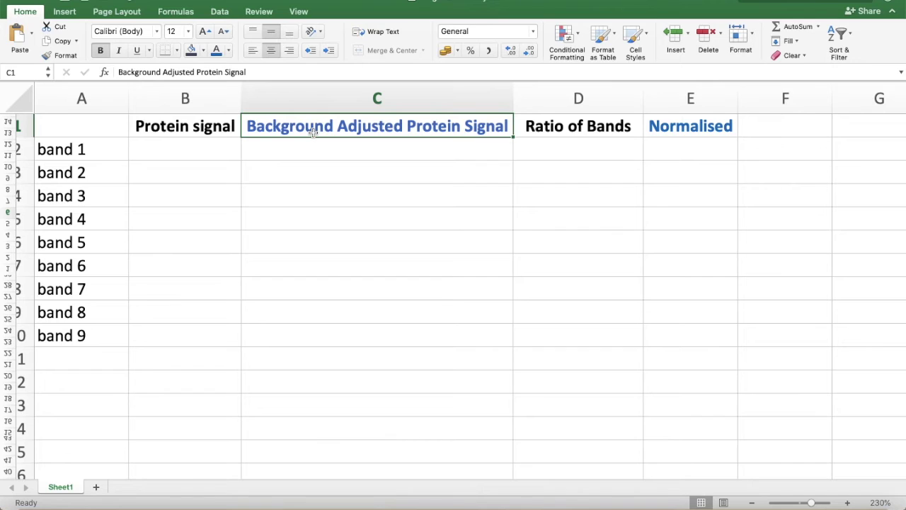
pyautogui.click(564, 132)
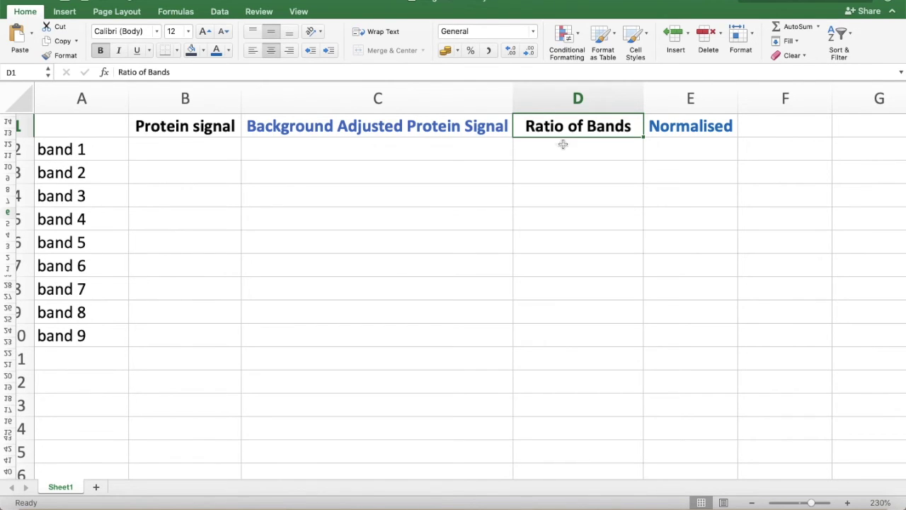
pyautogui.click(664, 131)
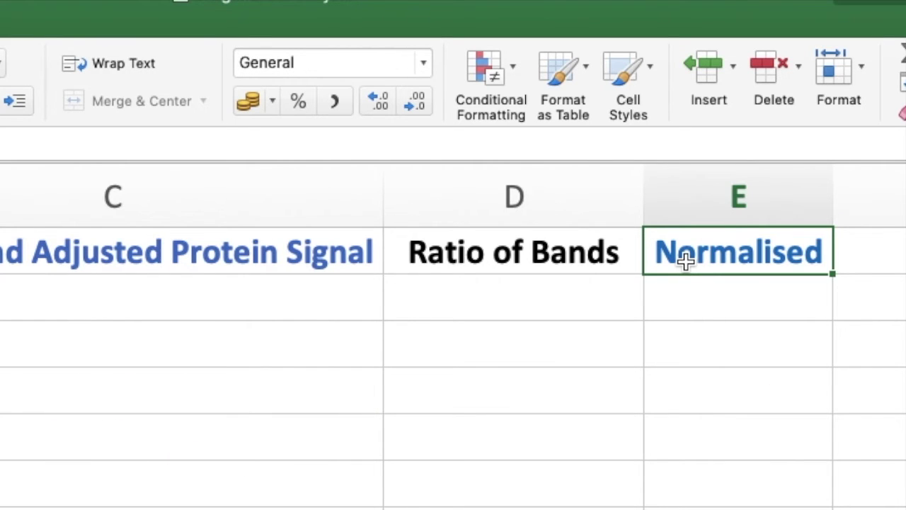
pyautogui.click(718, 300)
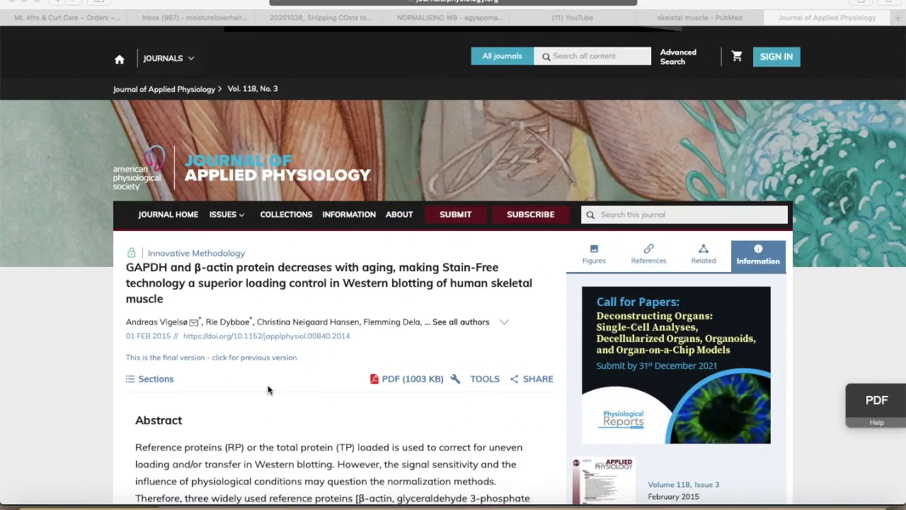
pyautogui.scroll(-3, 267, 389)
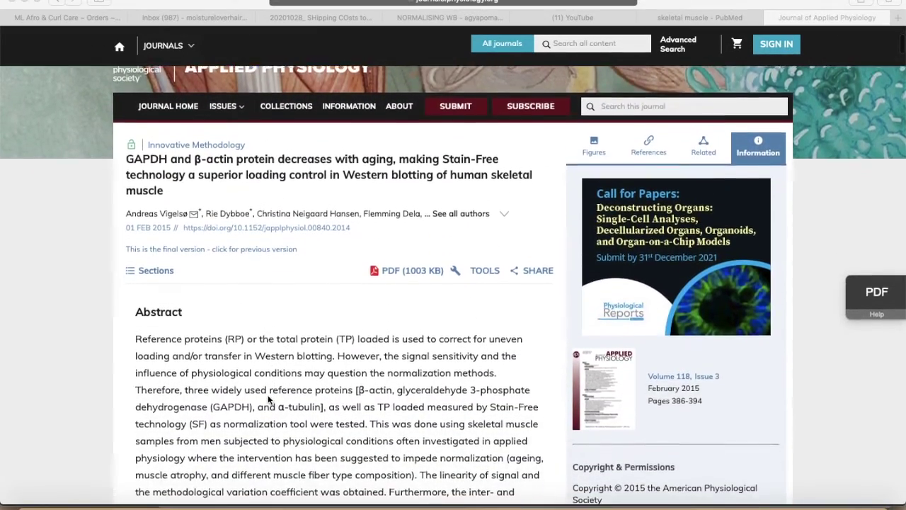
pyautogui.scroll(3, 268, 400)
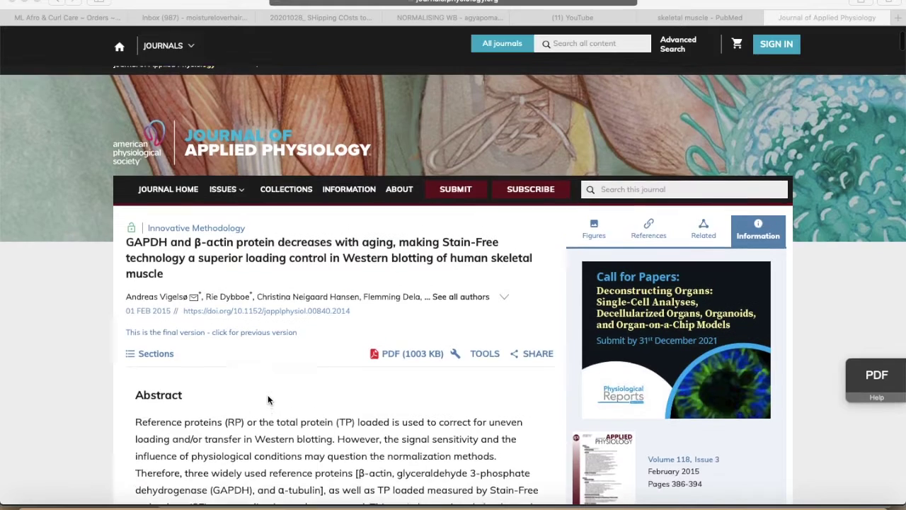
pyautogui.scroll(1, 268, 400)
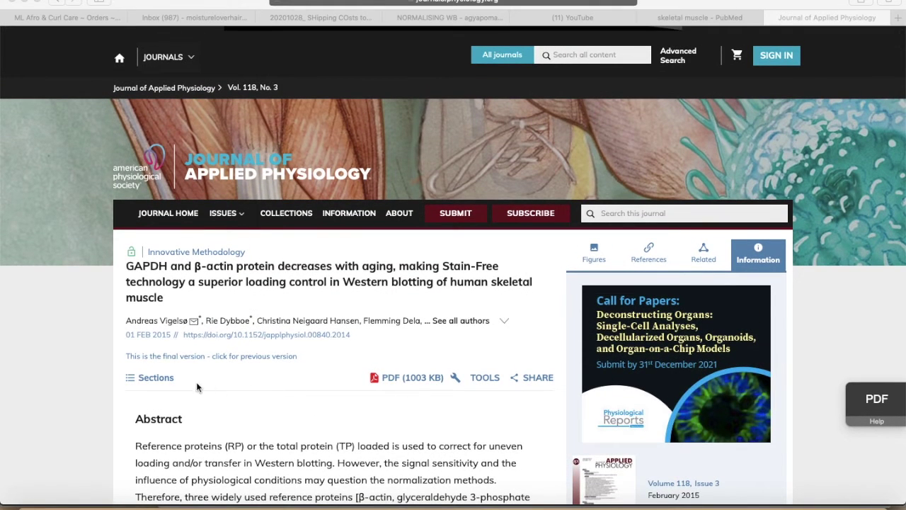
pyautogui.click(422, 379)
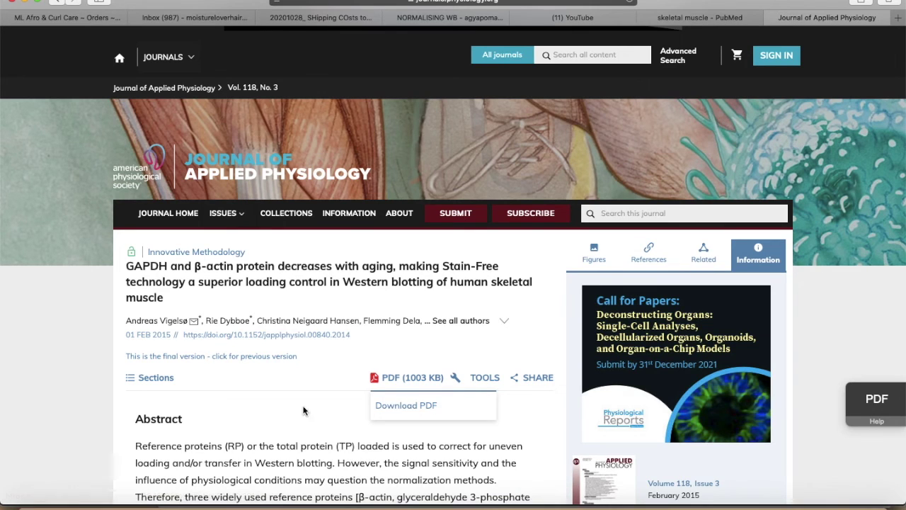
pyautogui.click(446, 408)
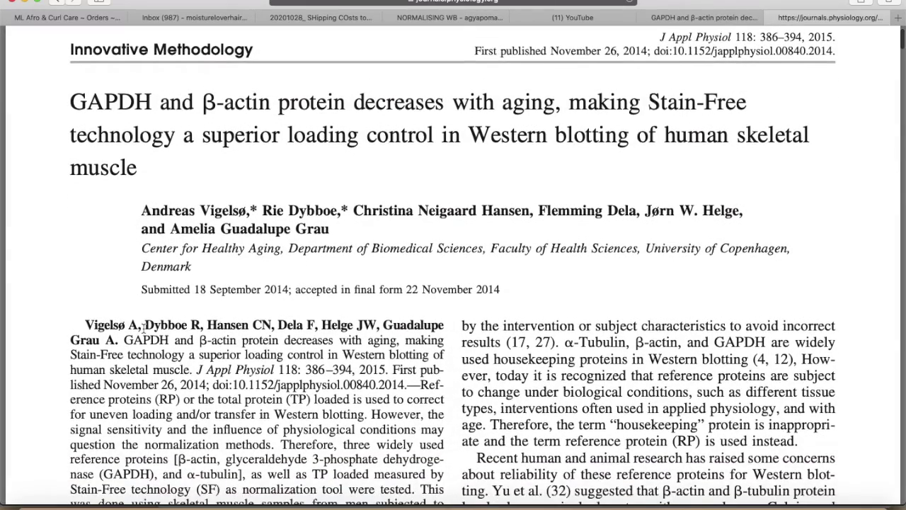
pyautogui.scroll(-1, 143, 329)
pyautogui.scroll(1, 143, 328)
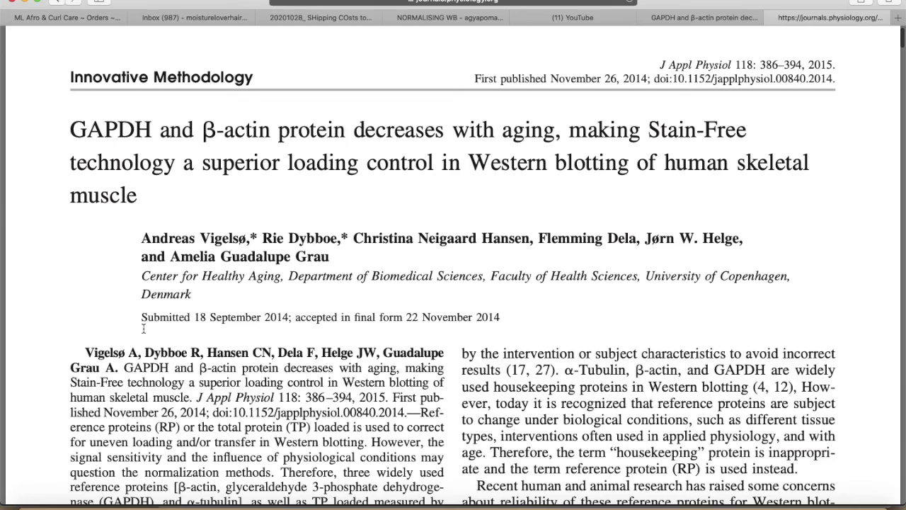
pyautogui.scroll(-1, 143, 328)
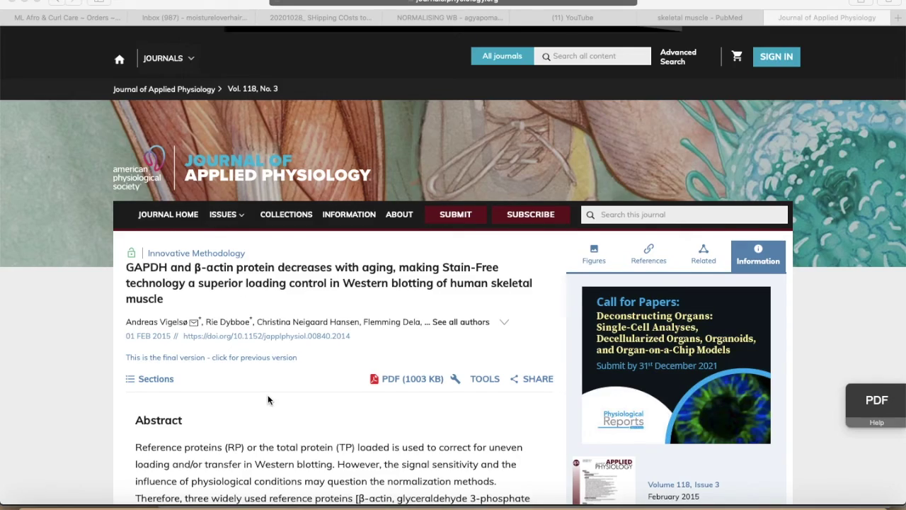
pyautogui.scroll(-3, 267, 400)
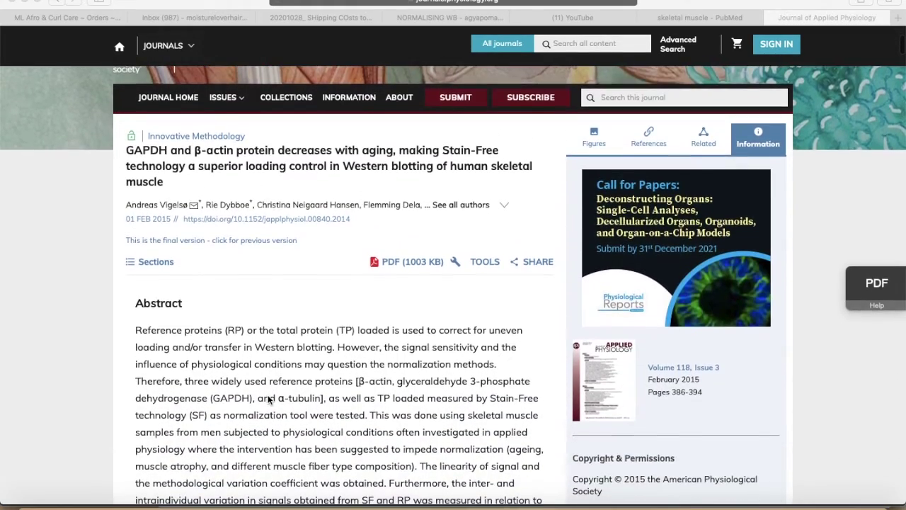
pyautogui.scroll(3, 269, 400)
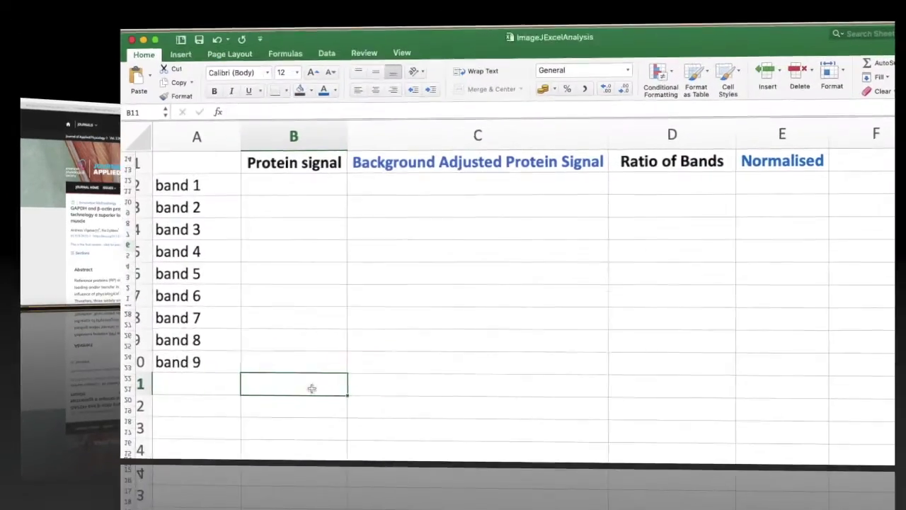
# Paste the ImageJ measurements below the band rows and colour the first nine rows blue.
pyautogui.press('super+v')
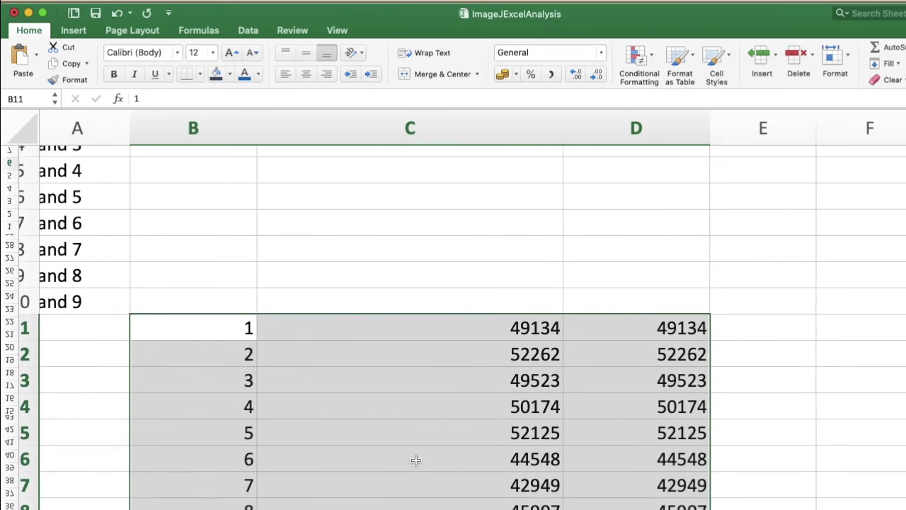
pyautogui.click(277, 293)
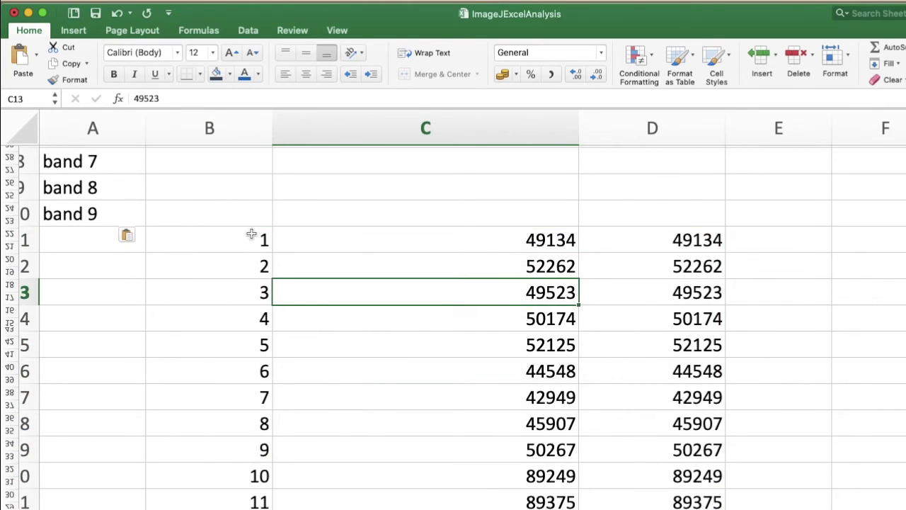
pyautogui.moveTo(250, 237)
pyautogui.mouseDown()
pyautogui.moveTo(376, 427)
pyautogui.moveTo(633, 434)
pyautogui.mouseUp()
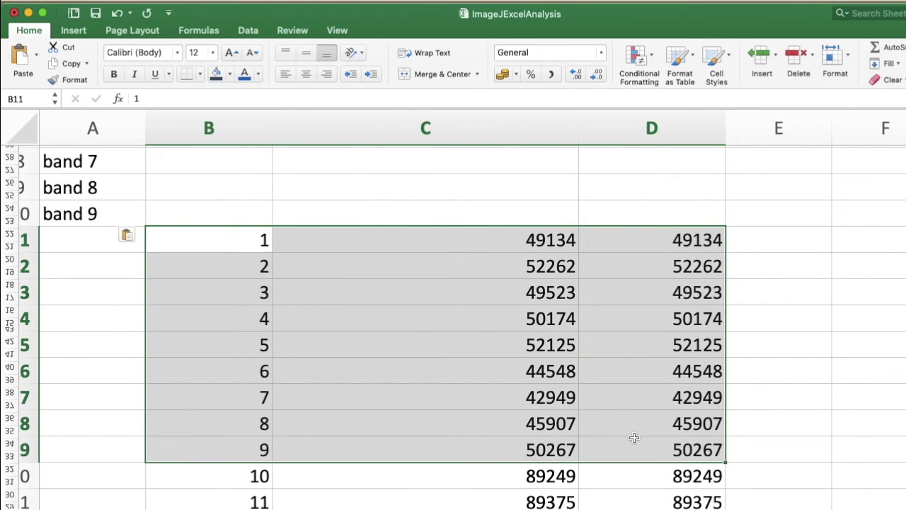
pyautogui.click(247, 75)
pyautogui.click(676, 448)
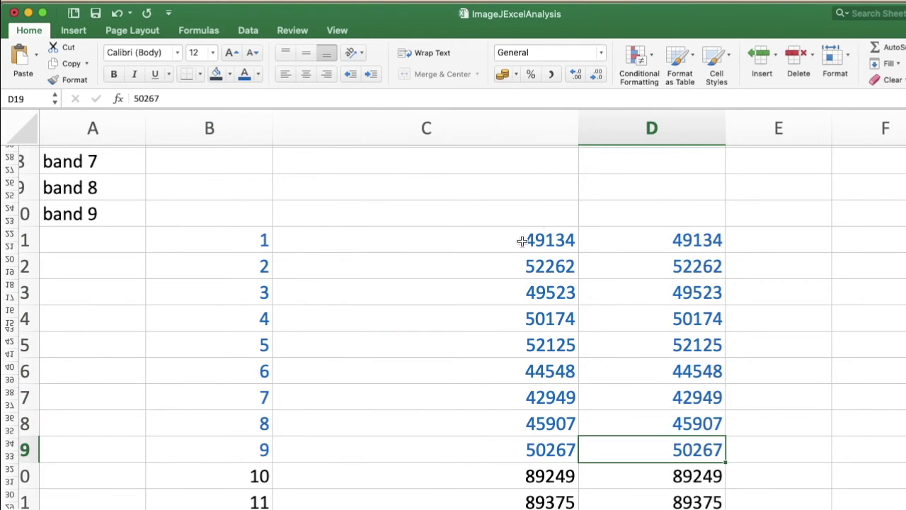
# Select and copy the IntDen values for measurements 10–18 from column C.
pyautogui.moveTo(517, 236)
pyautogui.mouseDown()
pyautogui.moveTo(537, 313)
pyautogui.moveTo(546, 449)
pyautogui.mouseUp()
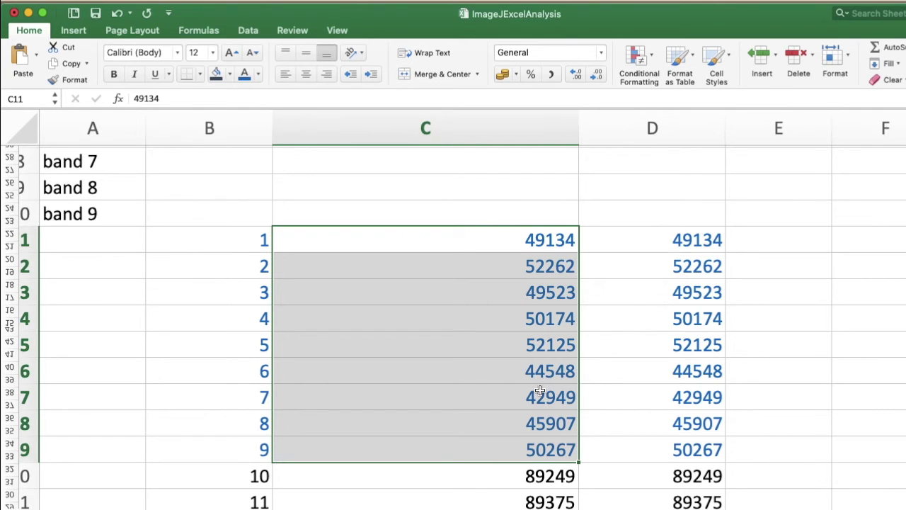
pyautogui.scroll(3, 540, 390)
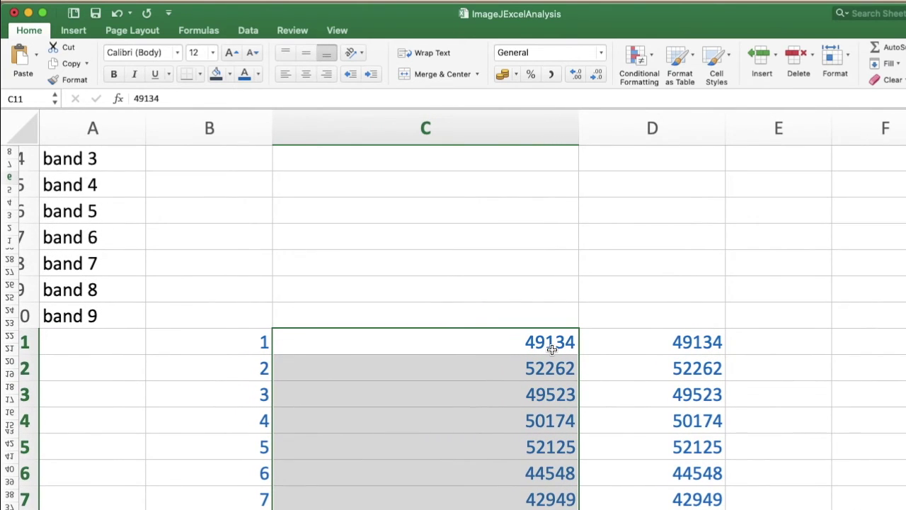
pyautogui.click(549, 345)
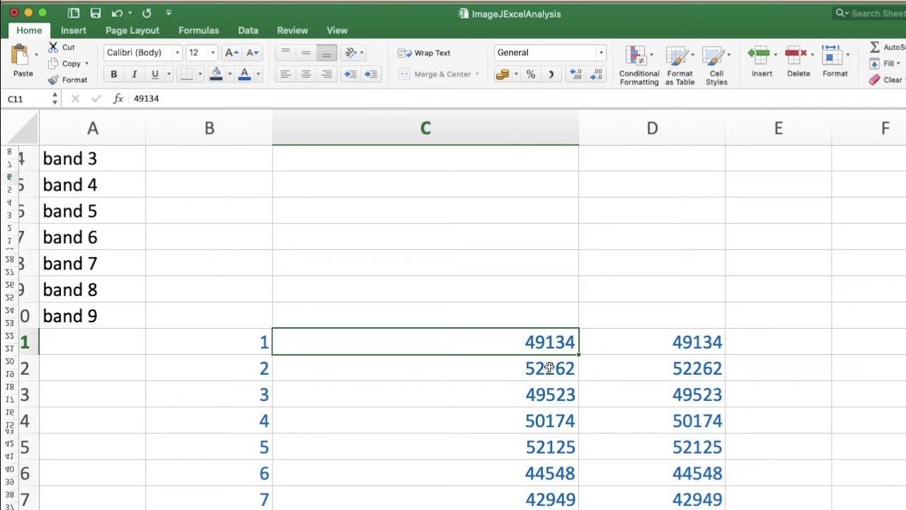
pyautogui.scroll(-1, 549, 367)
pyautogui.scroll(-4, 552, 369)
pyautogui.scroll(-4, 559, 370)
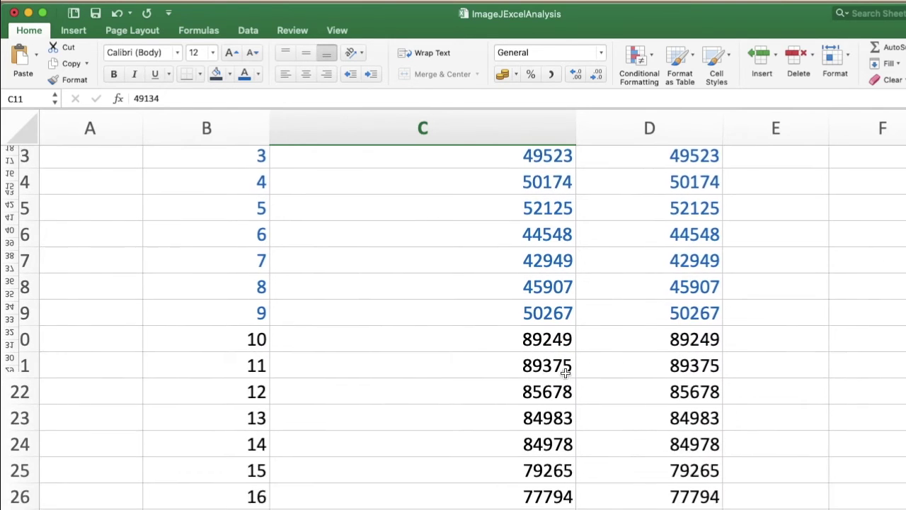
pyautogui.scroll(-1, 565, 371)
pyautogui.moveTo(532, 278); pyautogui.dragTo(559, 464)
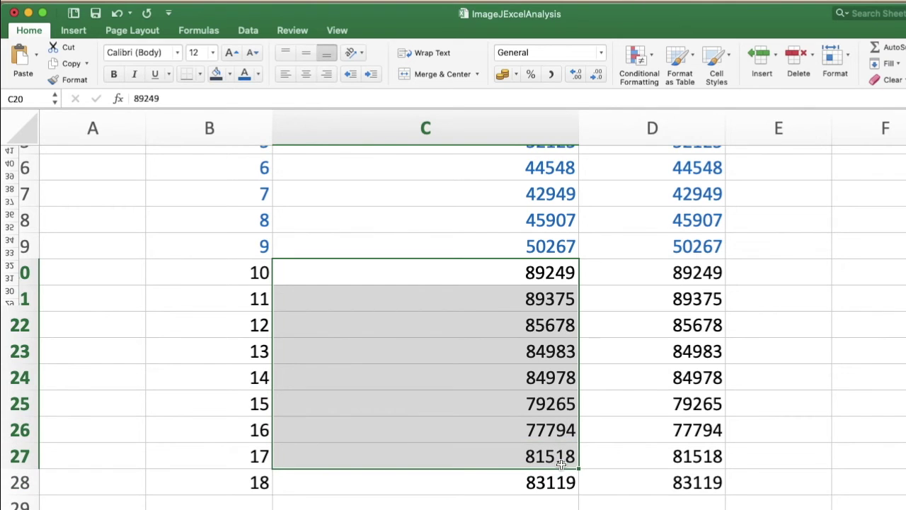
pyautogui.click(574, 505)
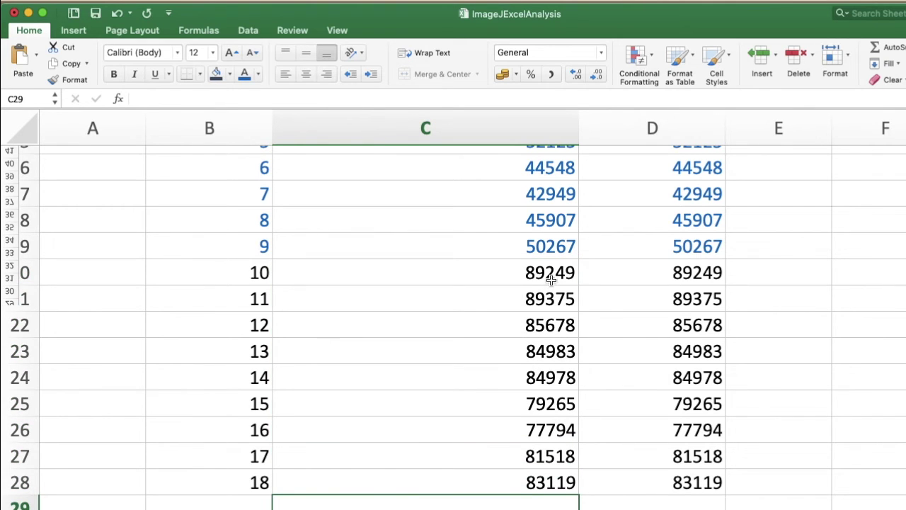
pyautogui.moveTo(550, 281); pyautogui.dragTo(562, 481)
pyautogui.press('cmd+c')
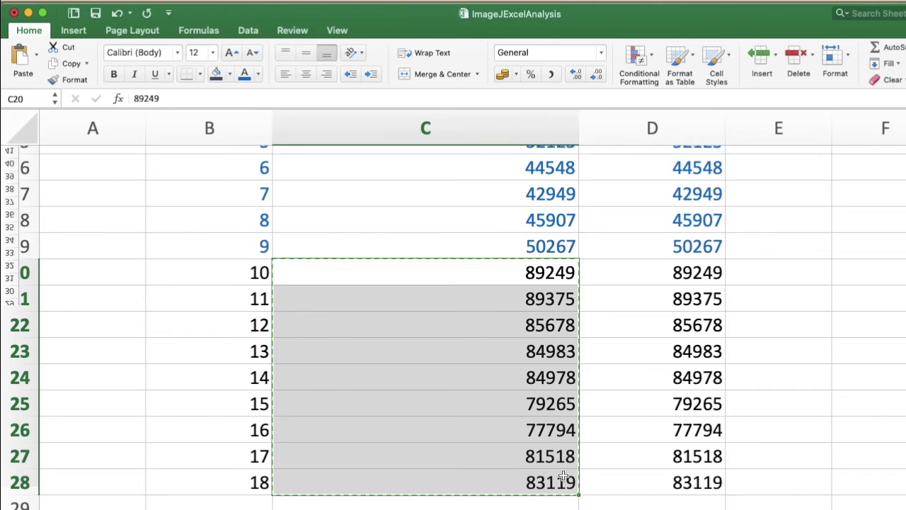
# Scroll back to the top and select band 1's Protein signal cell.
pyautogui.scroll(3, 563, 475)
pyautogui.scroll(5, 563, 476)
pyautogui.scroll(3, 563, 476)
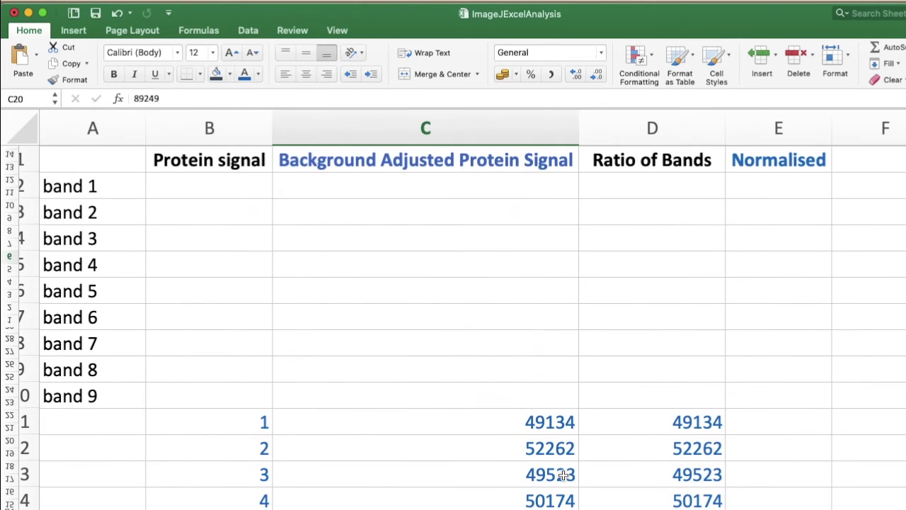
pyautogui.click(252, 182)
# Paste the nine measured band signals into the Protein signal column.
pyautogui.press('super+v')
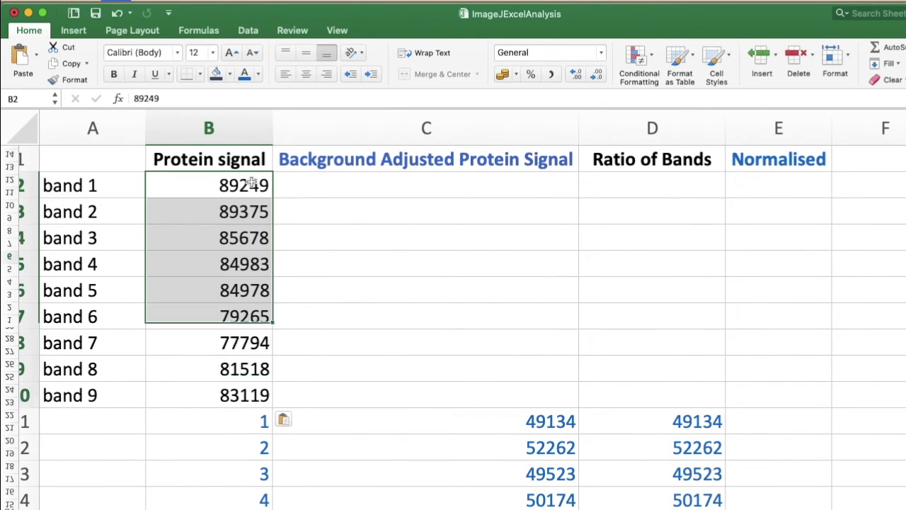
pyautogui.click(351, 190)
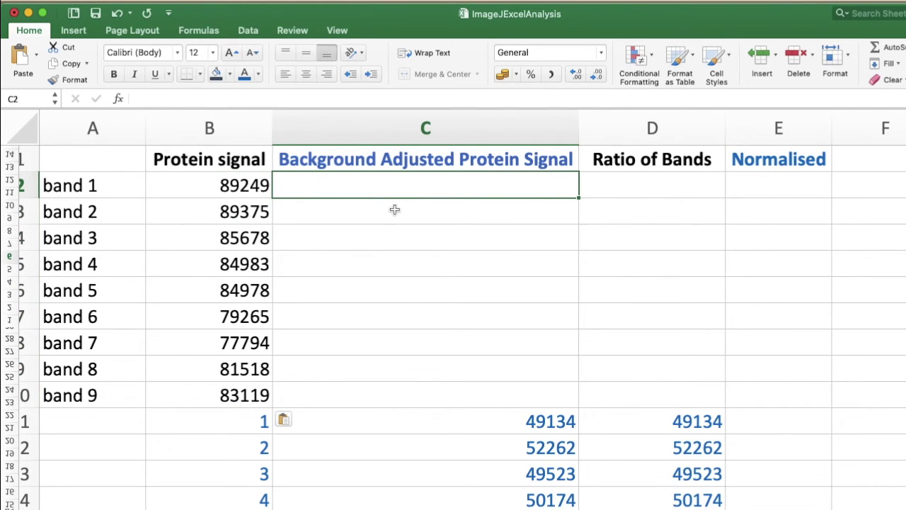
pyautogui.click(247, 187)
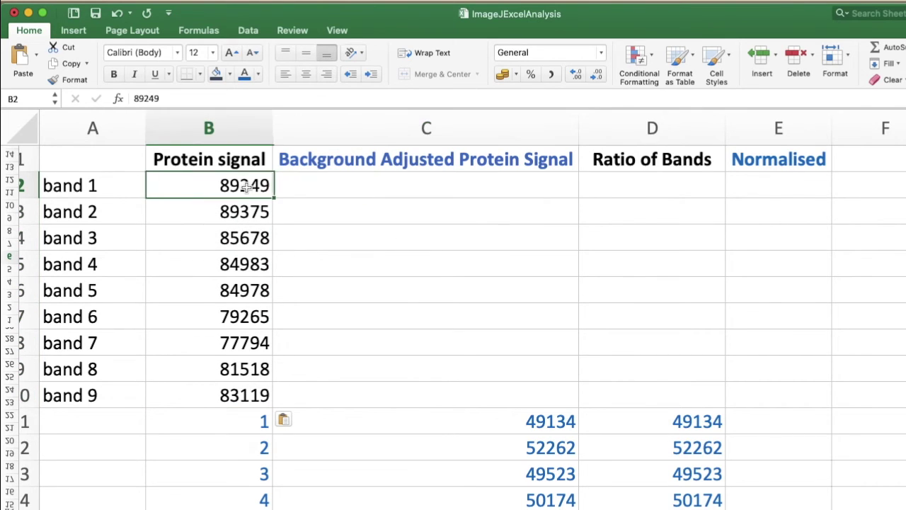
# Enter =B2-C11 for band 1's adjusted signal and fill it down through band 9.
pyautogui.click(367, 187)
pyautogui.write('=')
pyautogui.click(243, 186)
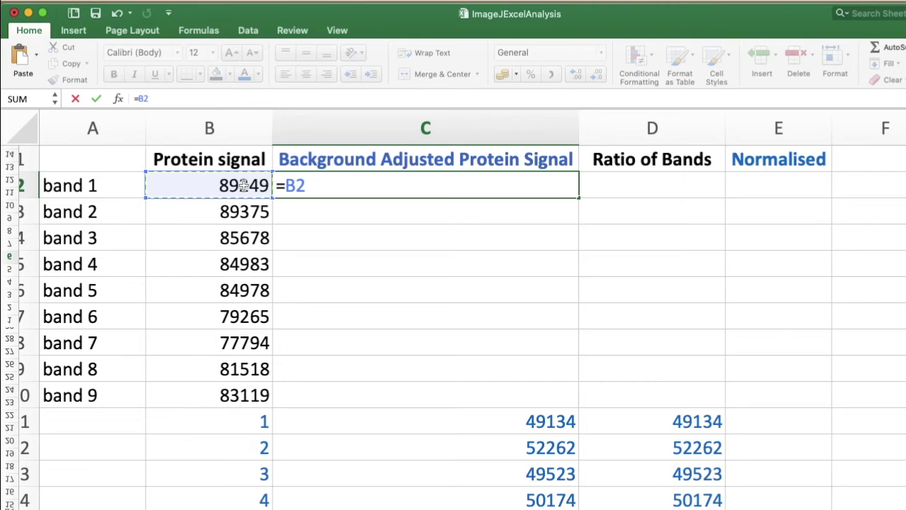
pyautogui.write('-')
pyautogui.click(548, 422)
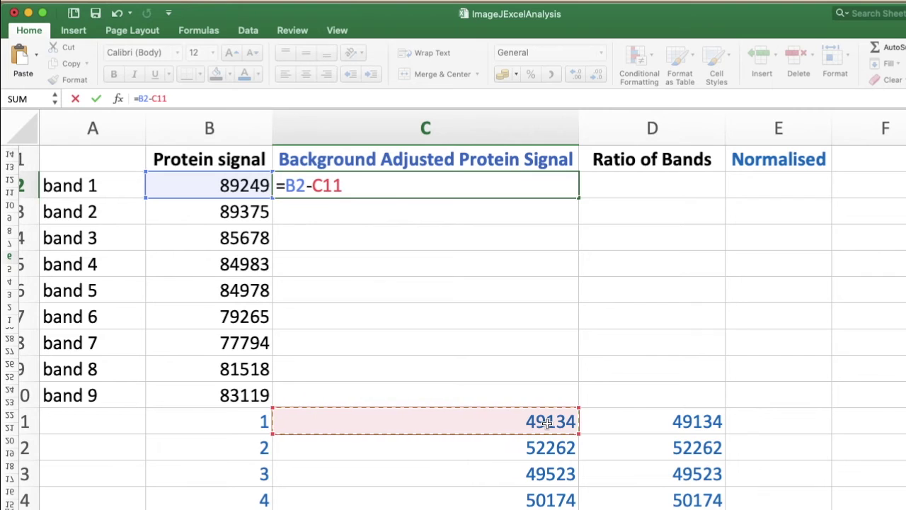
pyautogui.press('Return')
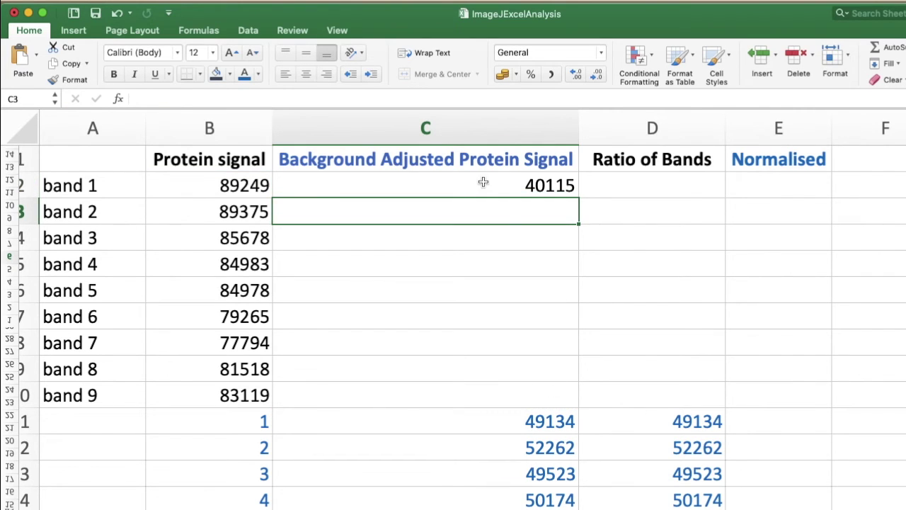
pyautogui.click(482, 182)
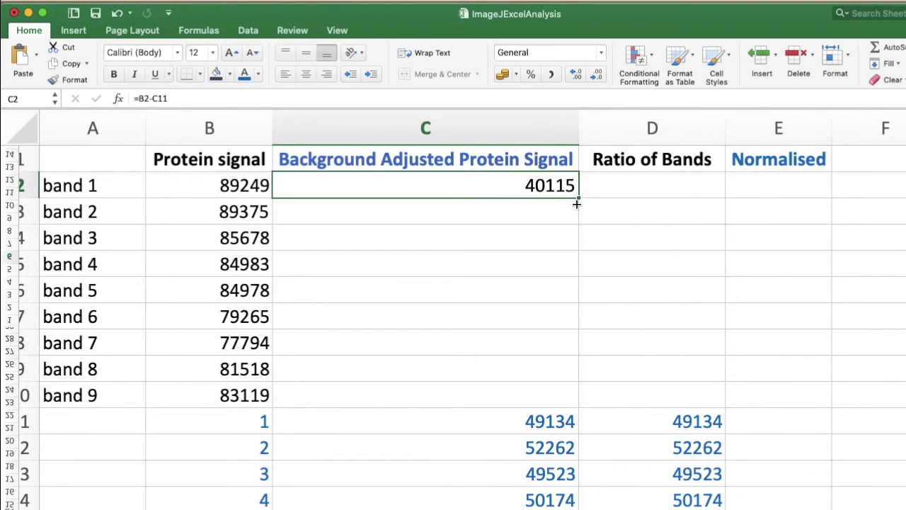
pyautogui.moveTo(576, 204); pyautogui.dragTo(576, 380)
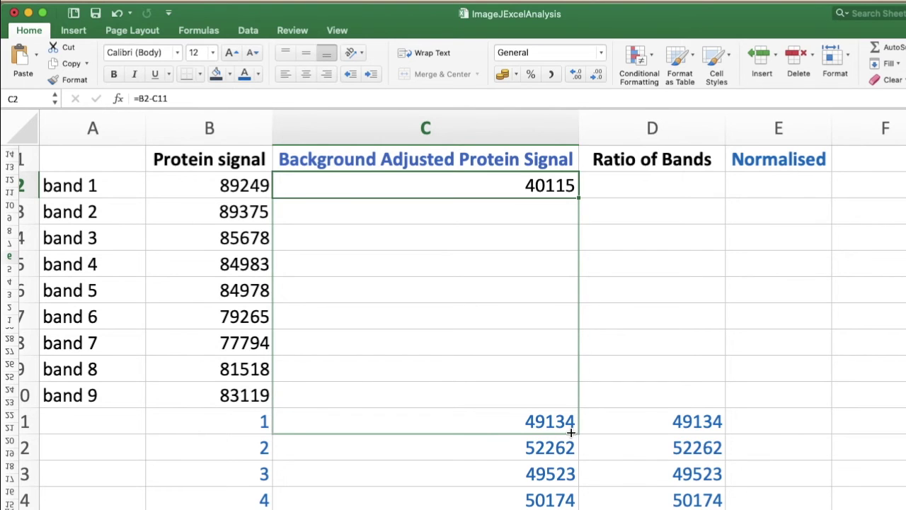
pyautogui.moveTo(574, 390); pyautogui.dragTo(570, 410)
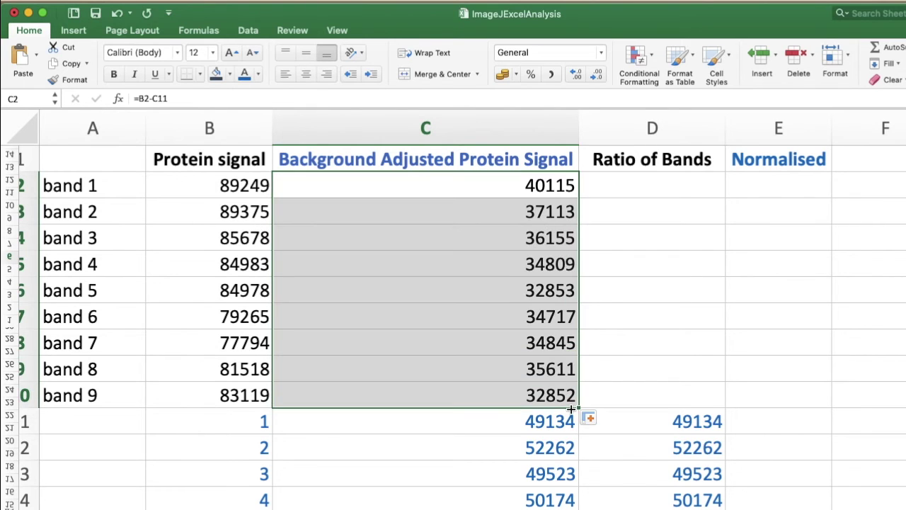
# Inspect the subtraction formulas for bands 1 and 2, leaving them unchanged.
pyautogui.click(539, 185)
pyautogui.doubleClick(540, 185)
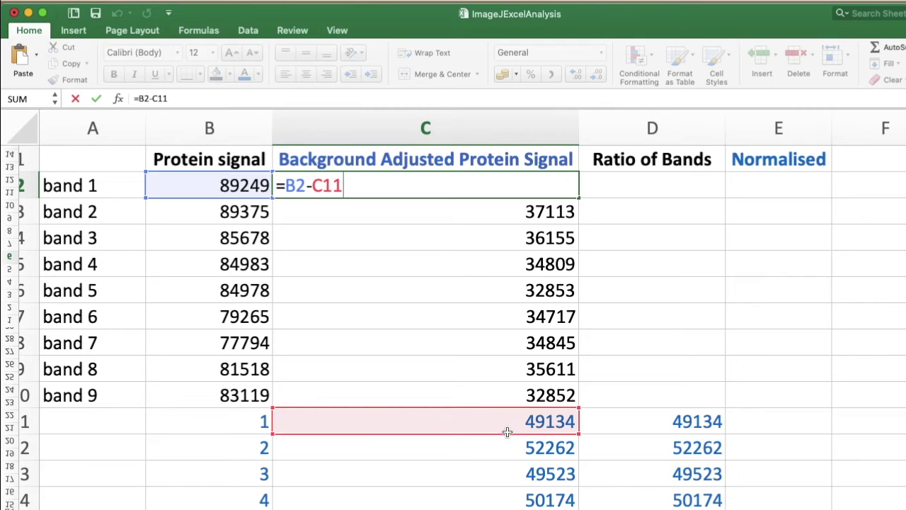
pyautogui.press('Return')
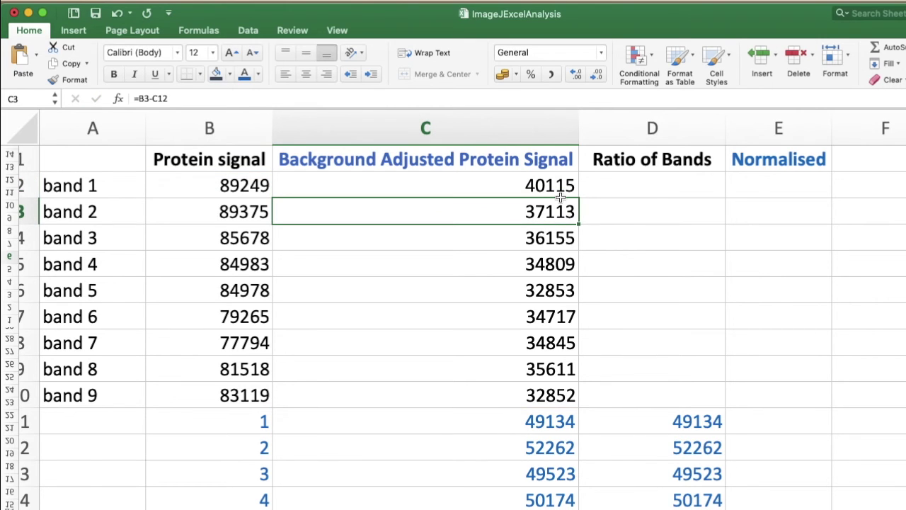
pyautogui.doubleClick(550, 206)
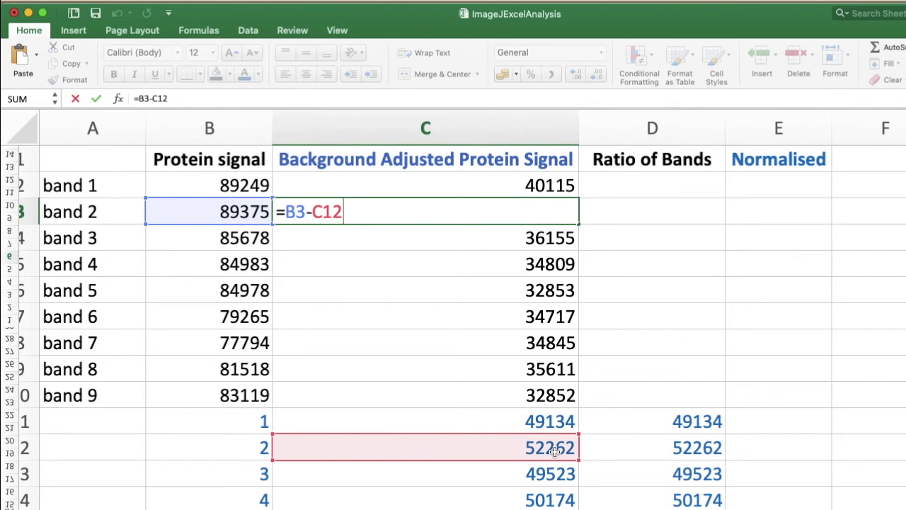
pyautogui.press('Return')
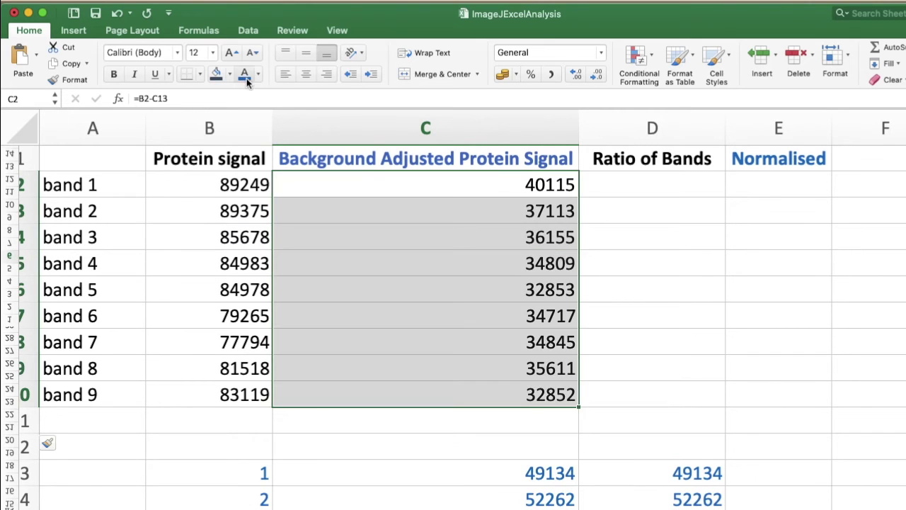
pyautogui.click(669, 371)
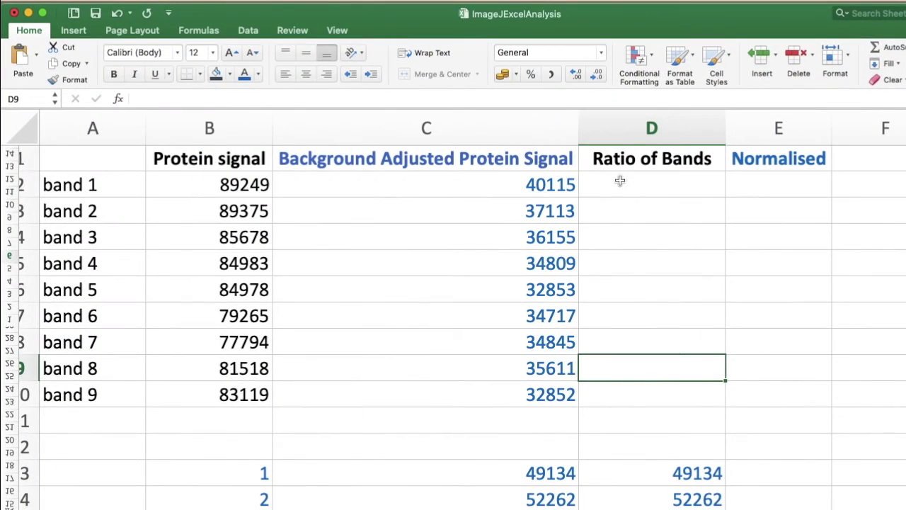
# Review the adjusted values of bands 1 and 2, then select band 1's Normalised cell.
pyautogui.click(623, 184)
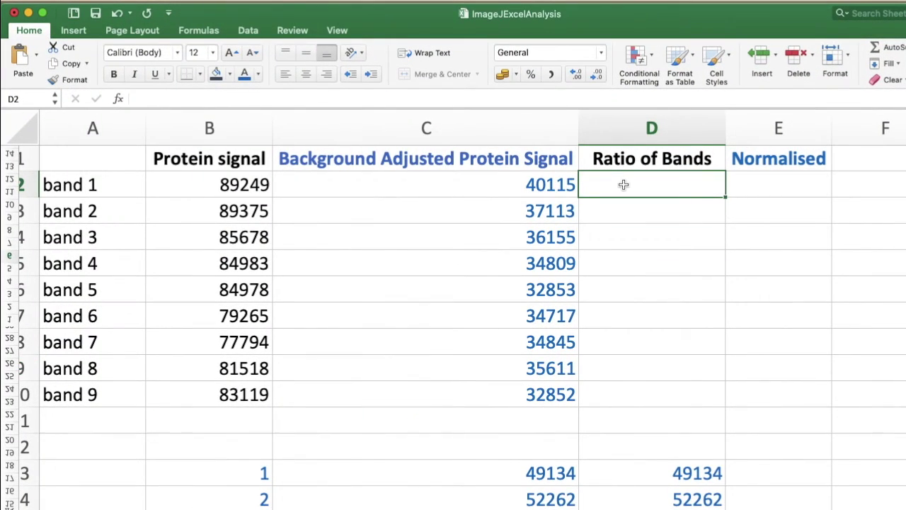
pyautogui.click(560, 215)
pyautogui.click(556, 185)
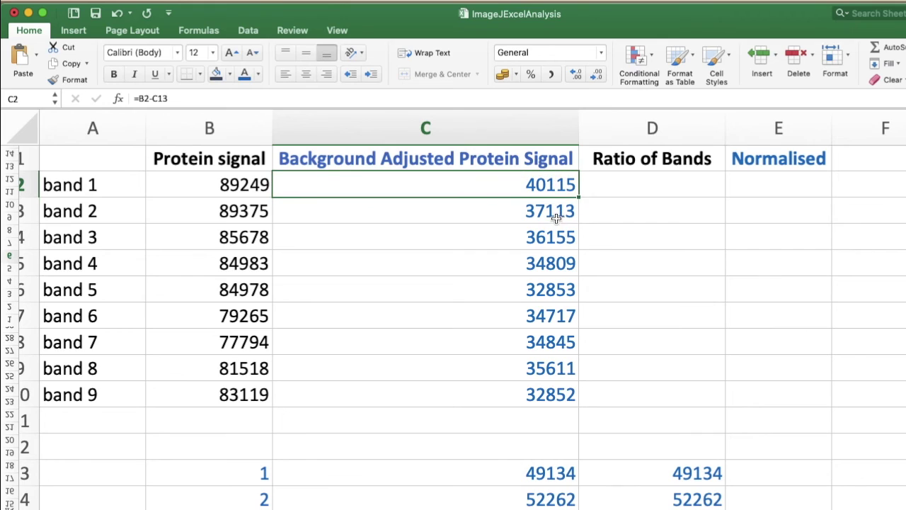
pyautogui.click(644, 193)
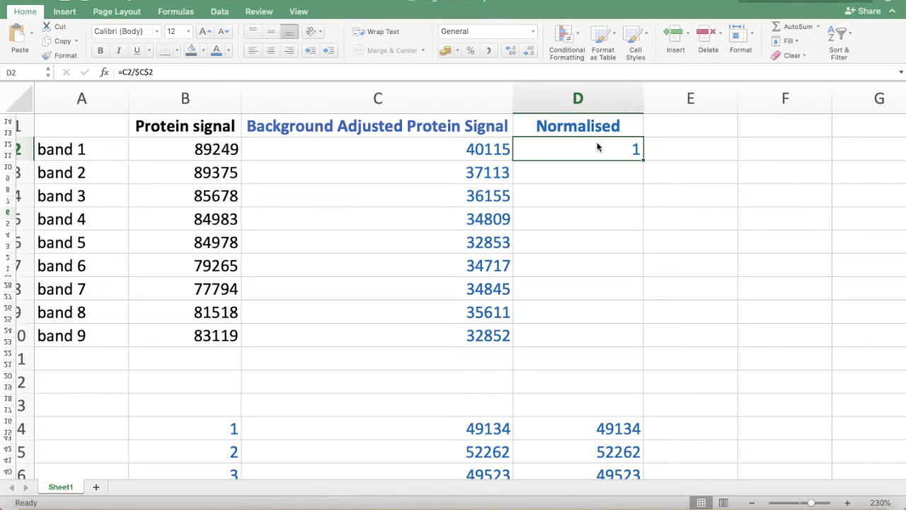
# Enter =C2/C2 in band 1's Normalised cell and review the result.
pyautogui.write('=')
pyautogui.click(488, 152)
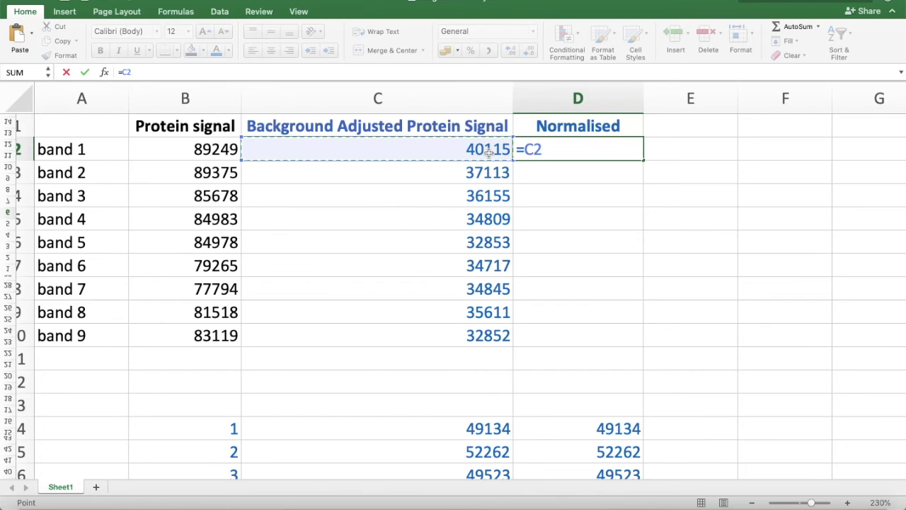
pyautogui.write('/')
pyautogui.click(473, 148)
pyautogui.press('Return')
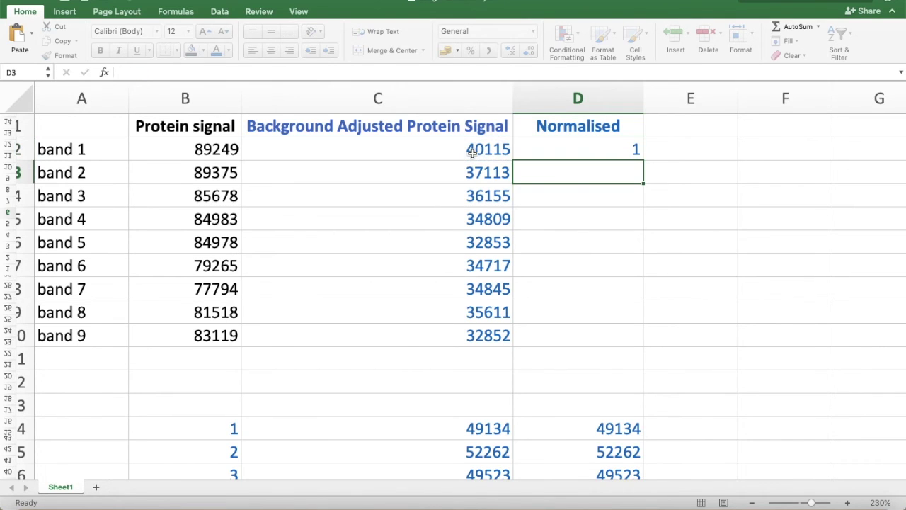
pyautogui.click(556, 146)
pyautogui.click(575, 170)
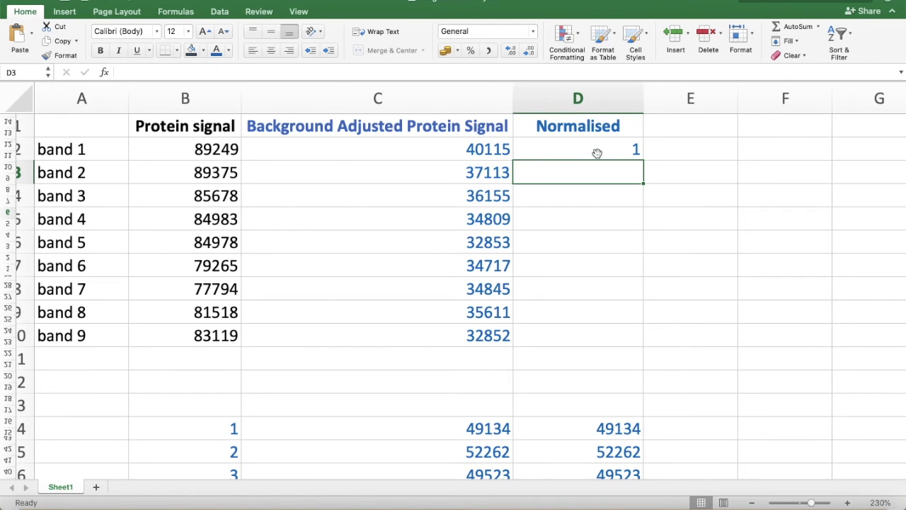
pyautogui.click(596, 152)
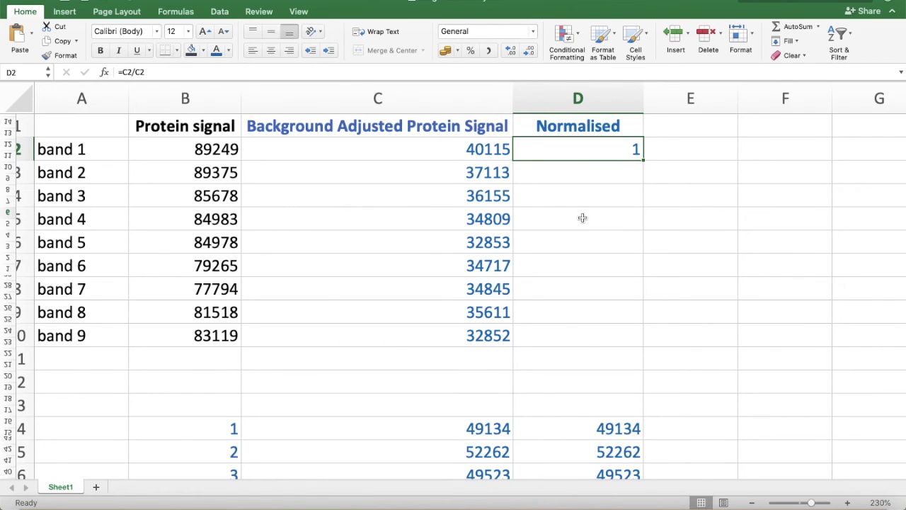
pyautogui.click(613, 177)
pyautogui.click(603, 152)
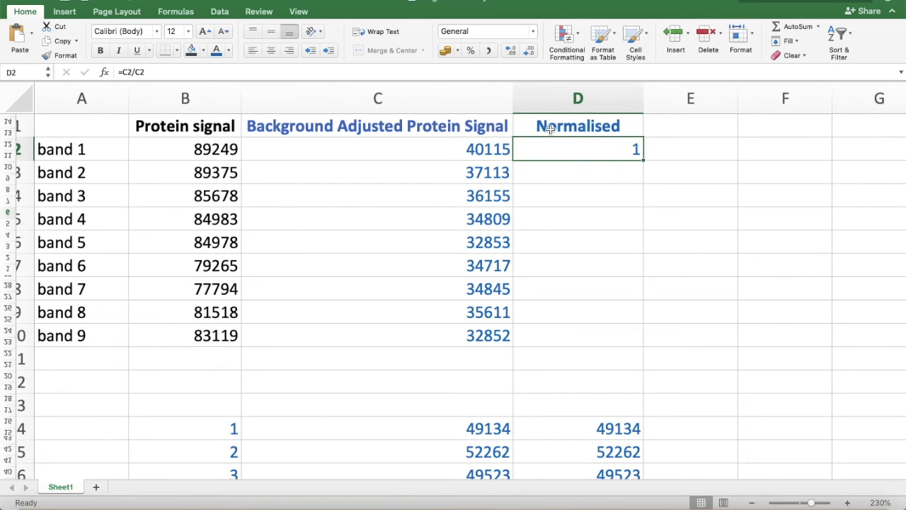
# Anchor the divisor as $C$2 and fill the normalisation formula down to band 9.
pyautogui.doubleClick(568, 144)
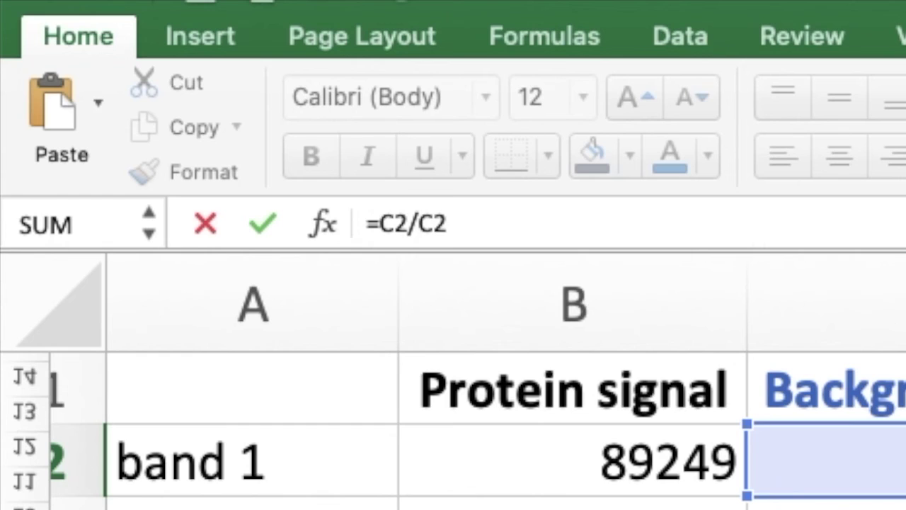
pyautogui.click(418, 231)
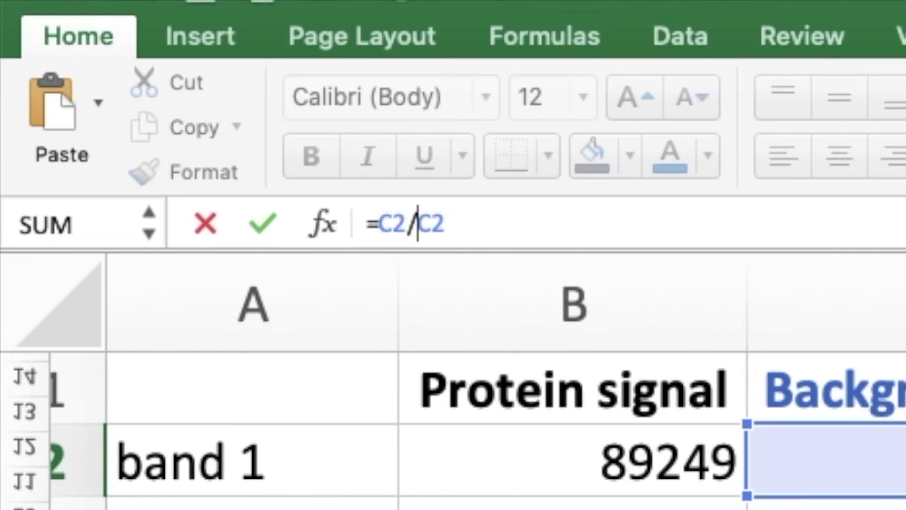
pyautogui.write('$')
pyautogui.press('Right')
pyautogui.write('$')
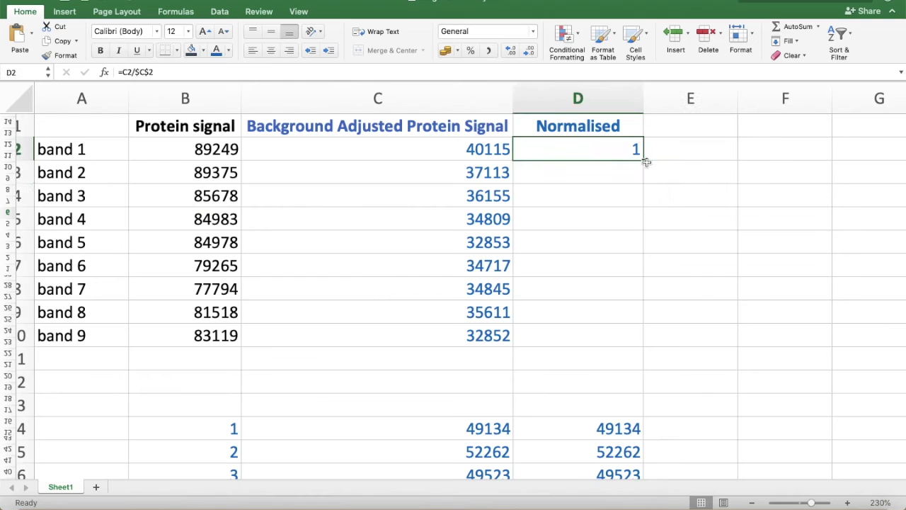
pyautogui.click(646, 162)
pyautogui.click(606, 144)
pyautogui.moveTo(643, 162); pyautogui.dragTo(650, 339)
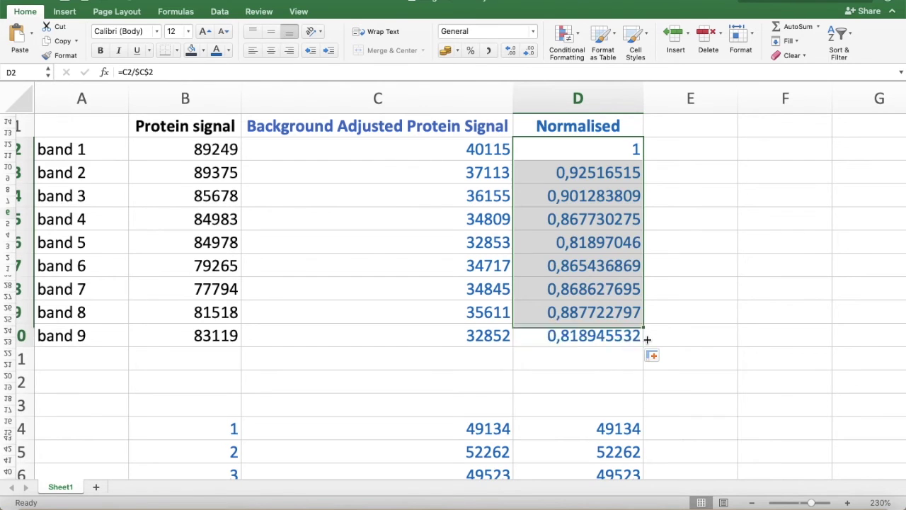
pyautogui.click(583, 148)
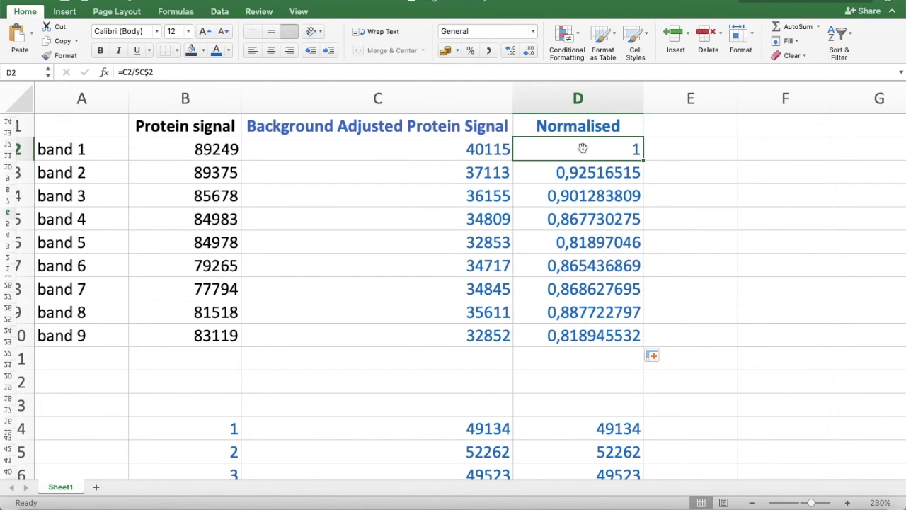
# Inspect the normalisation formulas for bands 2, 3 and 4.
pyautogui.doubleClick(569, 181)
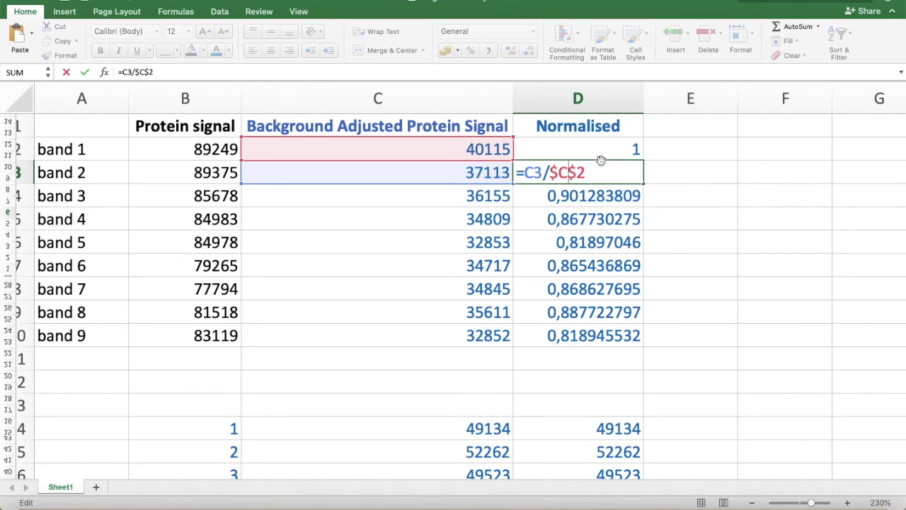
pyautogui.press('Return')
pyautogui.doubleClick(617, 192)
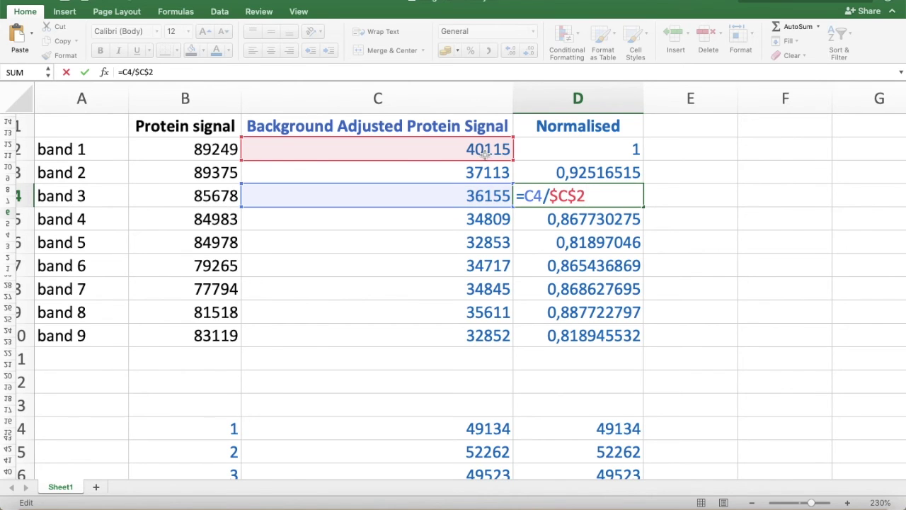
pyautogui.press('Return')
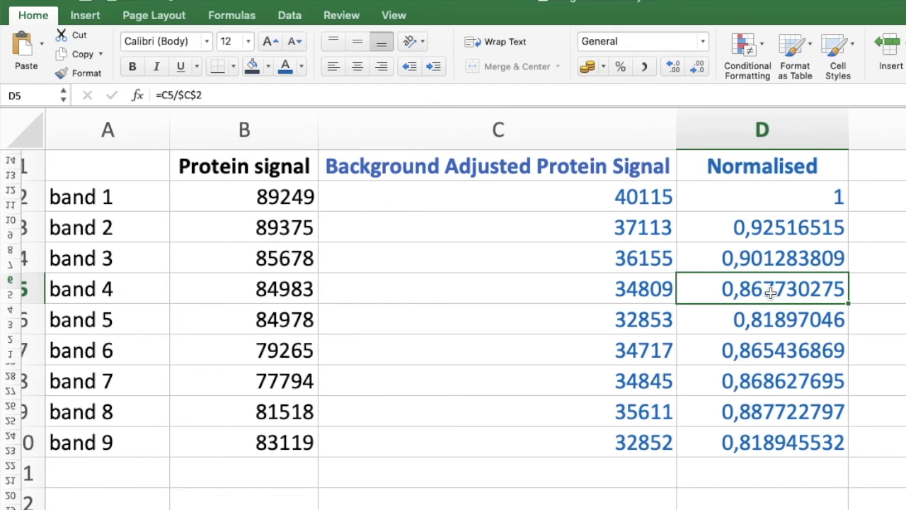
pyautogui.doubleClick(584, 221)
pyautogui.press('Return')
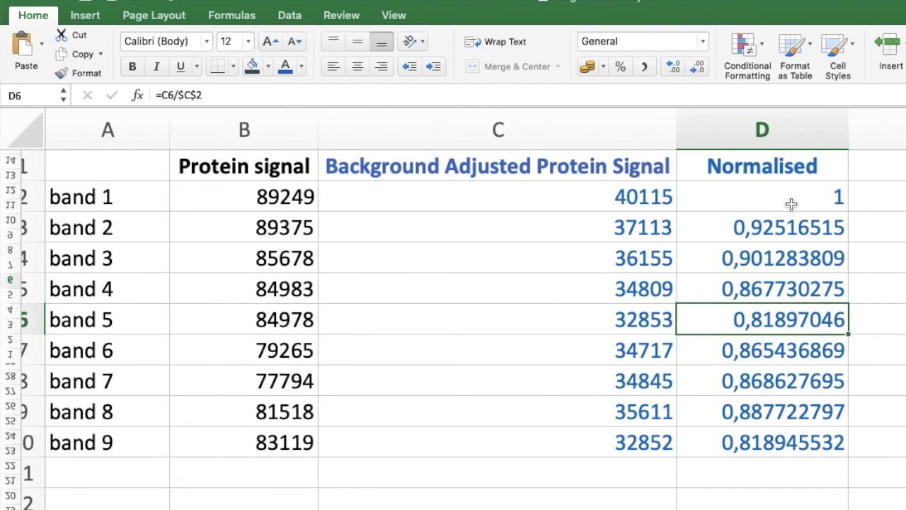
# Select all nine normalised values and check band 9's formula.
pyautogui.moveTo(791, 201); pyautogui.dragTo(805, 439)
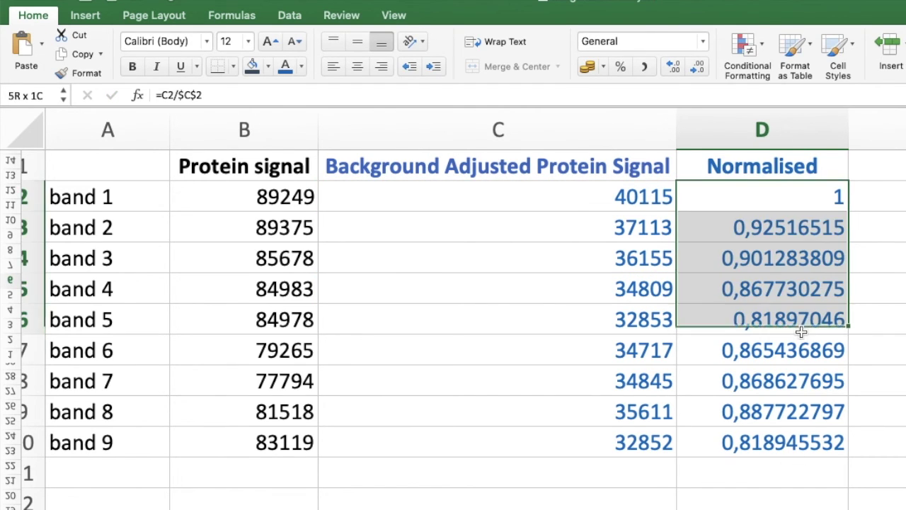
pyautogui.click(789, 445)
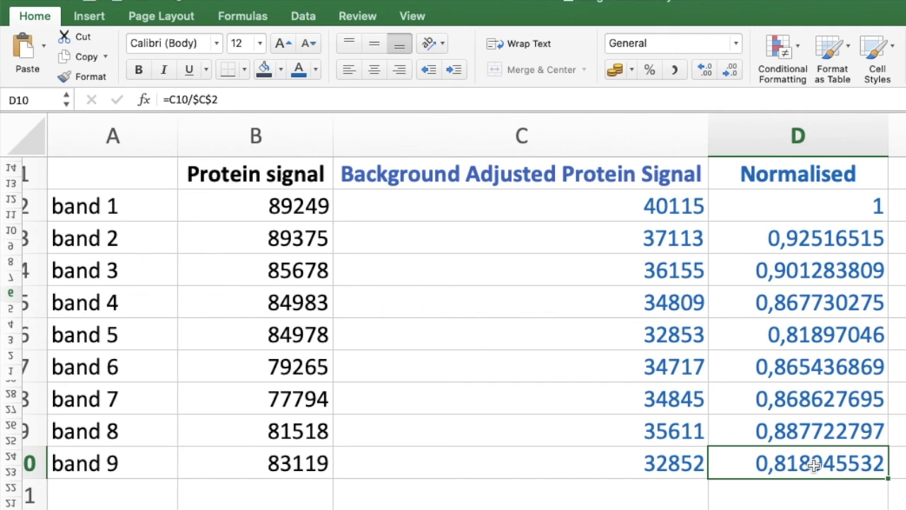
pyautogui.click(804, 501)
pyautogui.click(791, 463)
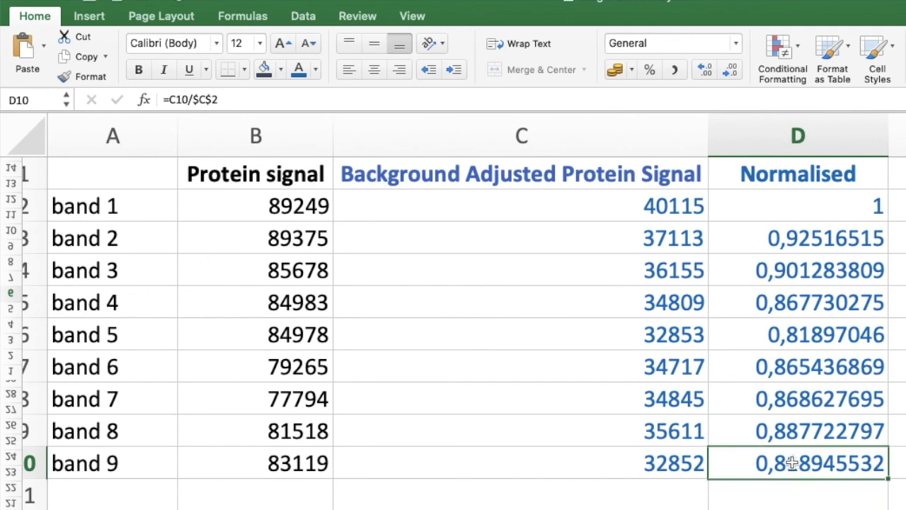
pyautogui.click(897, 174)
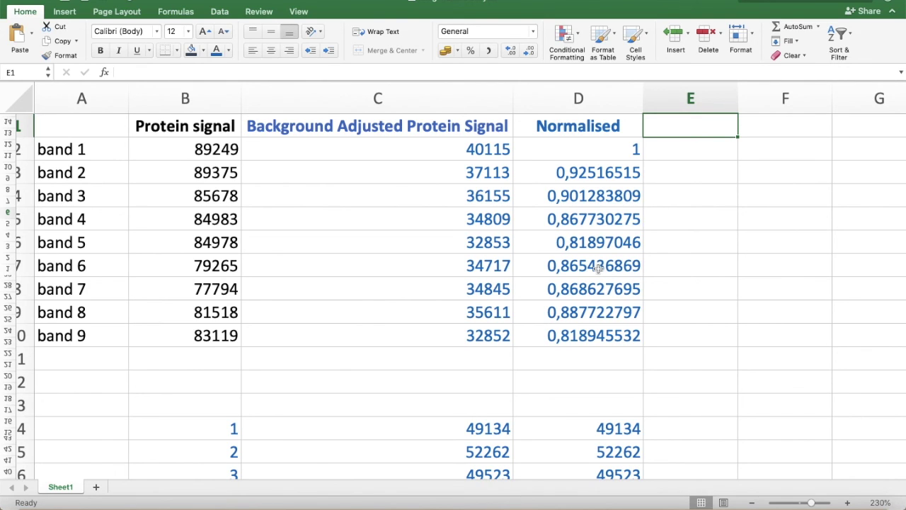
# Check the background-adjusted formulas for bands 2 through 9.
pyautogui.click(489, 172)
pyautogui.click(494, 202)
pyautogui.click(490, 220)
pyautogui.click(491, 243)
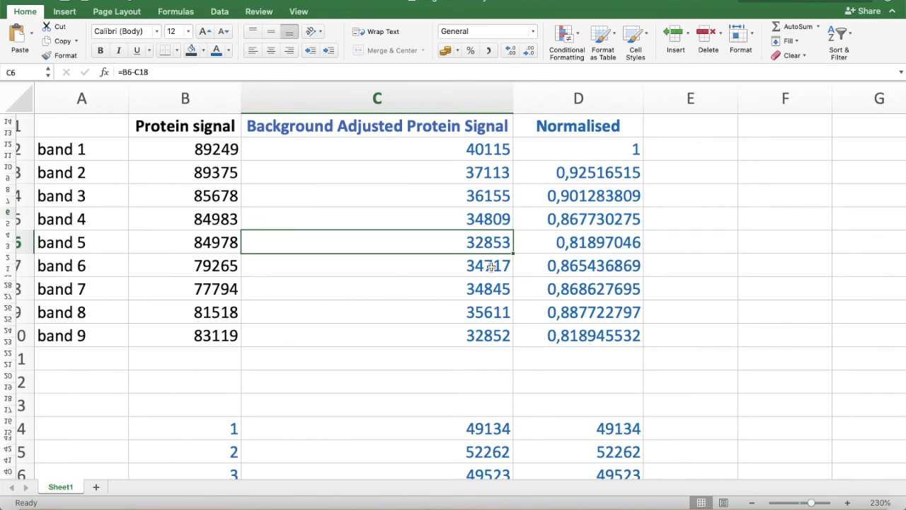
pyautogui.click(493, 267)
pyautogui.click(493, 289)
pyautogui.click(490, 312)
pyautogui.click(494, 335)
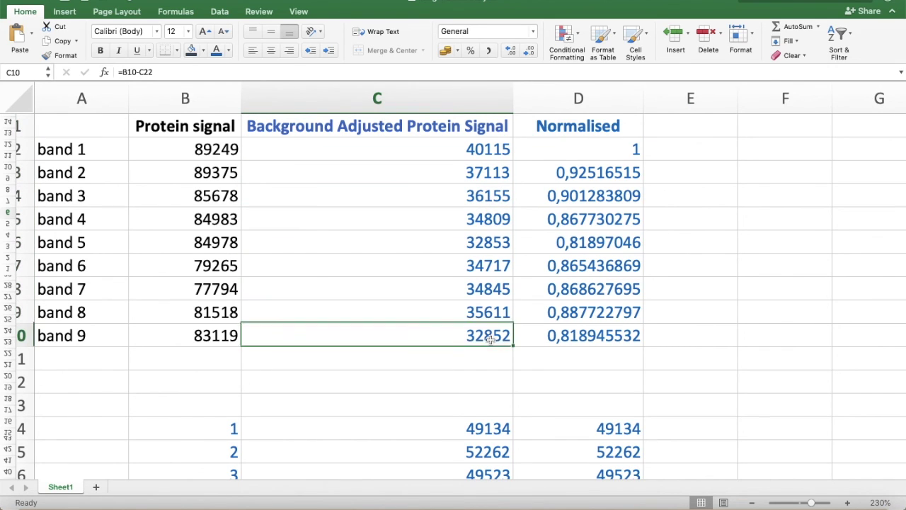
# Review the normalised formulas for bands 9, 8 and 7, then select header cell E1.
pyautogui.click(586, 344)
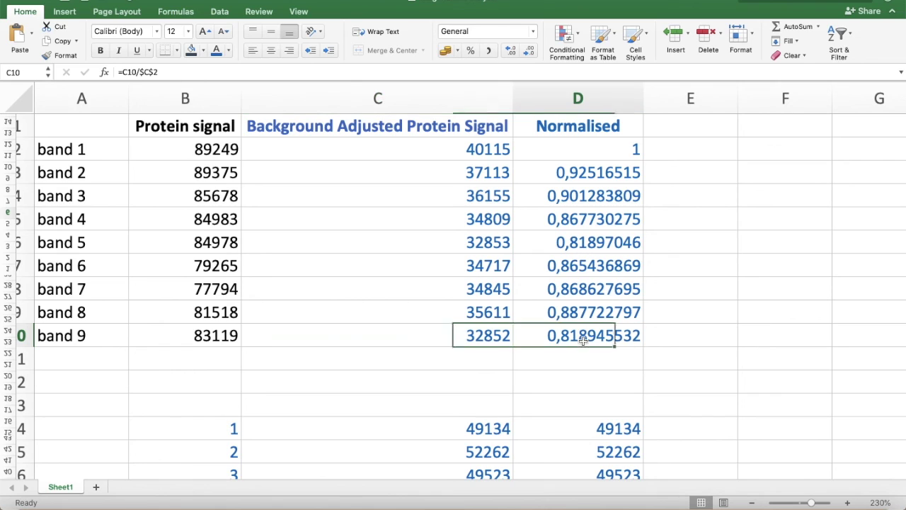
pyautogui.click(580, 319)
pyautogui.click(575, 288)
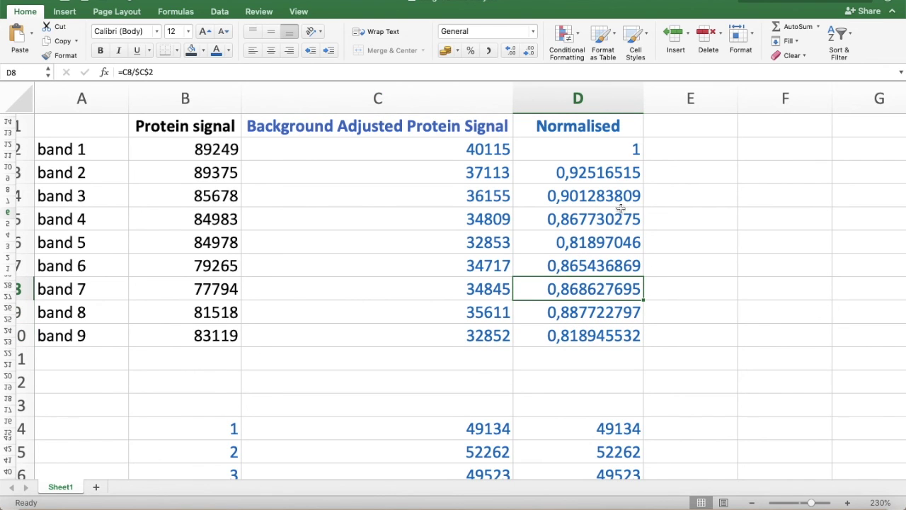
pyautogui.click(663, 148)
pyautogui.click(657, 127)
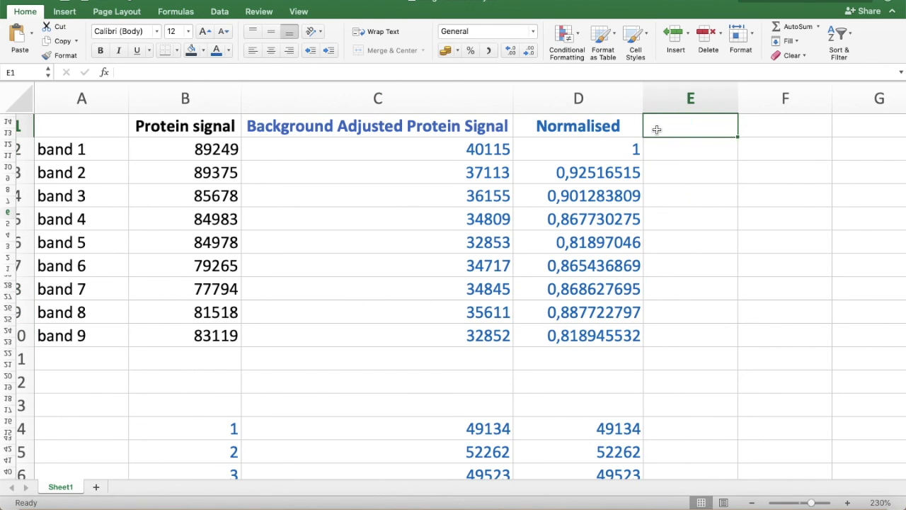
# Head column E with % and enter =D2*100 for band 1.
pyautogui.write('%')
pyautogui.click(678, 152)
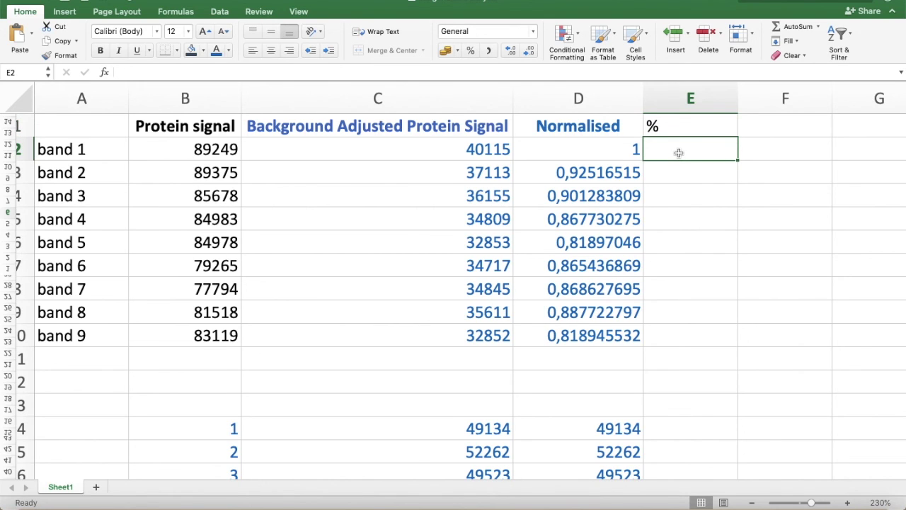
pyautogui.write('=')
pyautogui.press('Left')
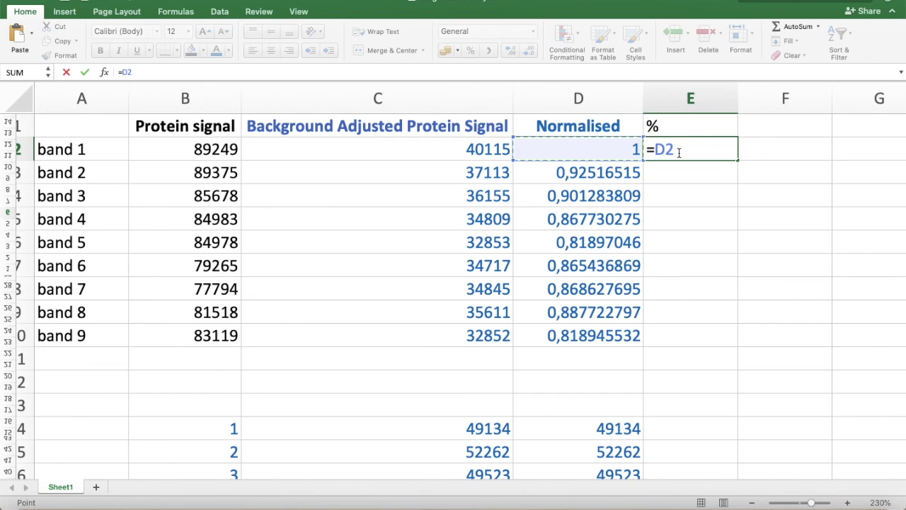
pyautogui.write('*100')
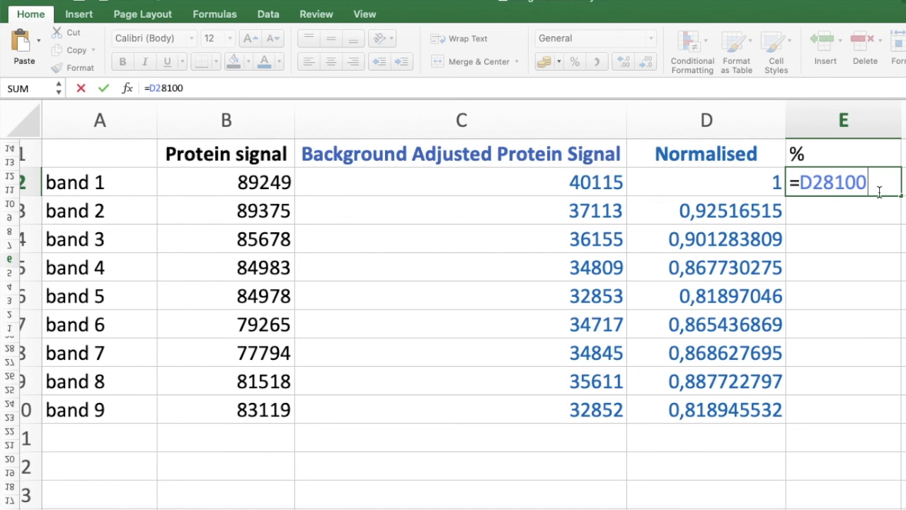
pyautogui.press('BackSpace')
pyautogui.press('BackSpace')
pyautogui.press('BackSpace')
pyautogui.press('BackSpace')
pyautogui.press('BackSpace')
pyautogui.press('BackSpace')
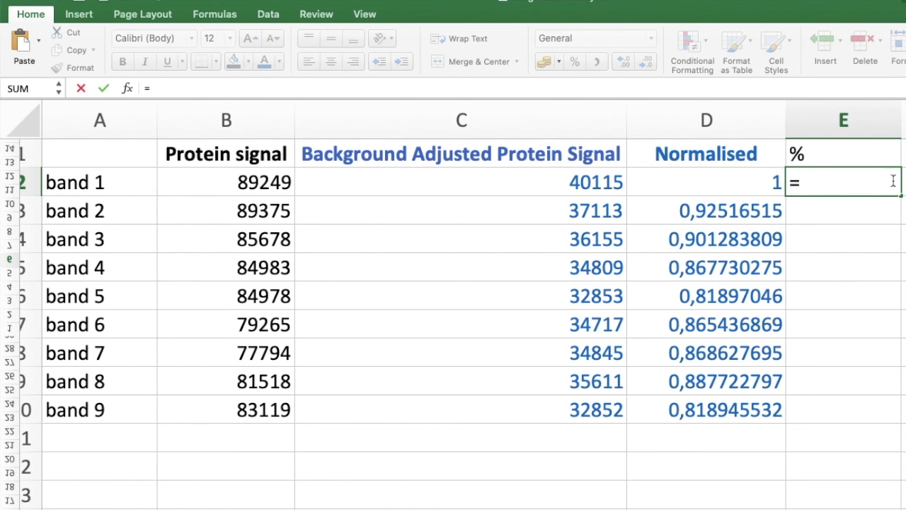
pyautogui.click(747, 179)
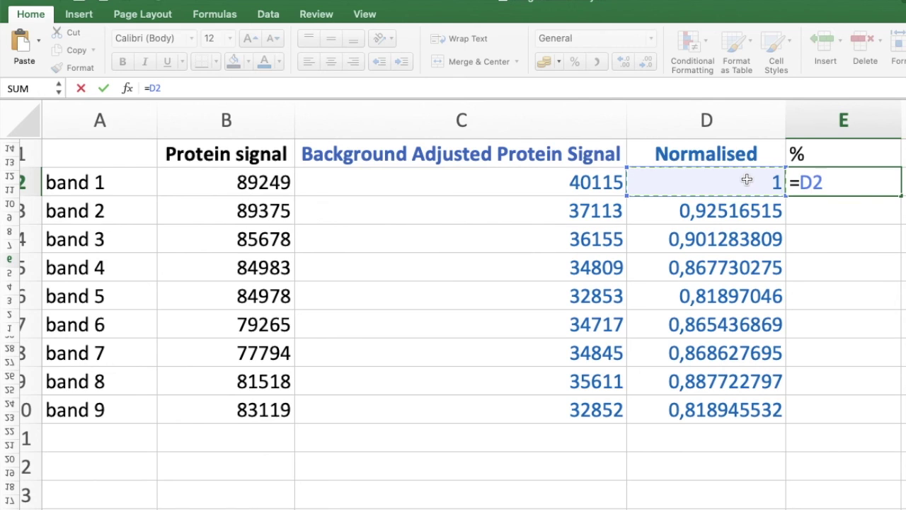
pyautogui.write('*1')
pyautogui.write('00')
pyautogui.press('Return')
# Fill the percentage formula down to band 9, delete the stray 0 below, and check bands 8–9.
pyautogui.click(810, 182)
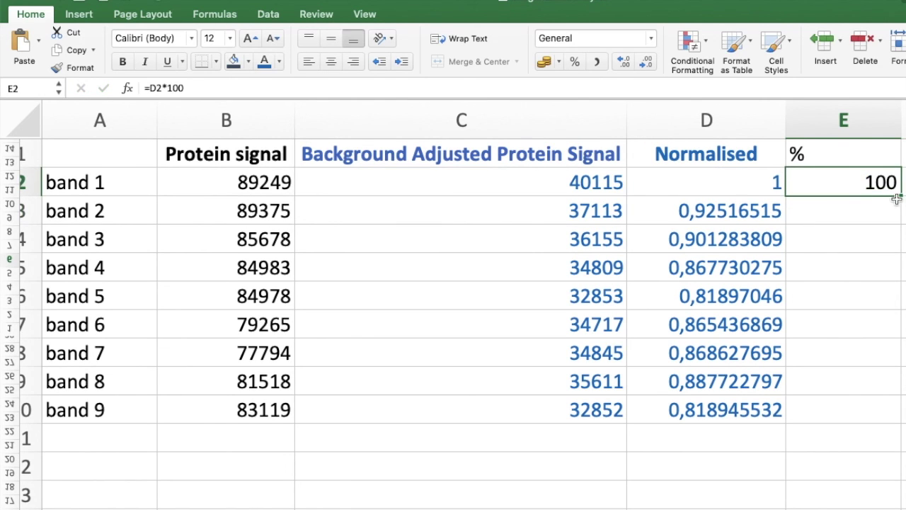
pyautogui.moveTo(902, 198); pyautogui.dragTo(903, 460)
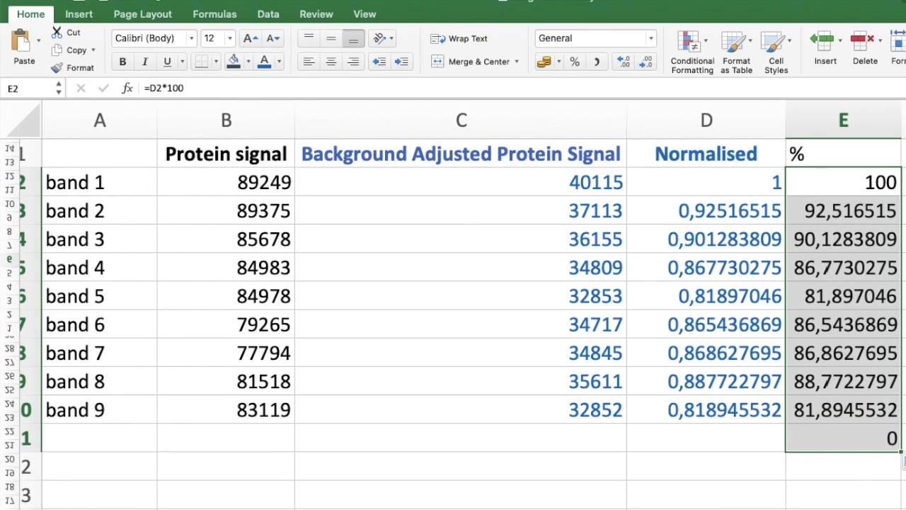
pyautogui.click(889, 439)
pyautogui.press('Delete')
pyautogui.click(903, 409)
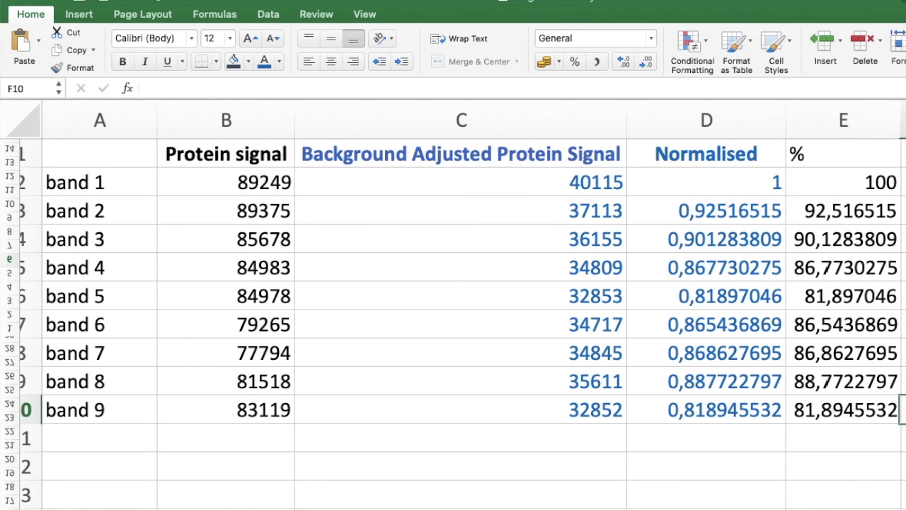
pyautogui.click(828, 382)
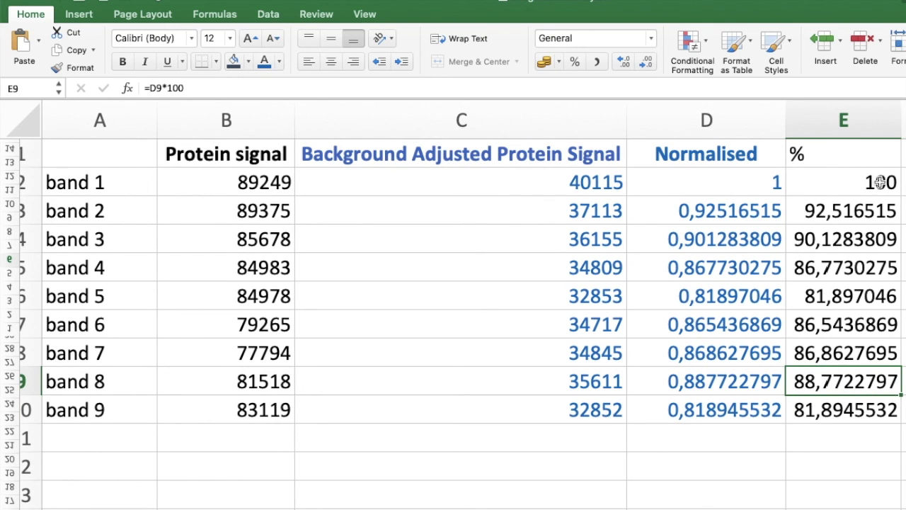
pyautogui.click(824, 416)
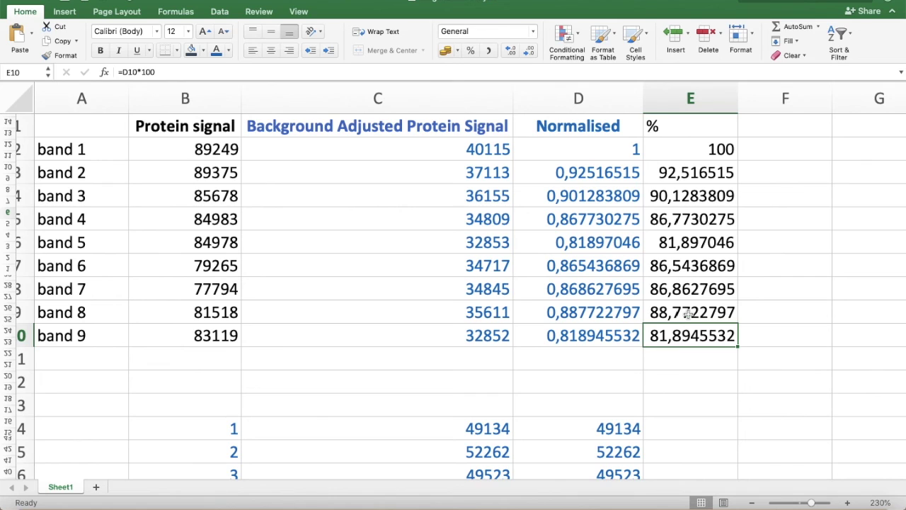
# Step through the percentage formulas and select the % header cell.
pyautogui.press('Up')
pyautogui.press('Up')
pyautogui.press('Up')
pyautogui.press('Up')
pyautogui.press('Up')
pyautogui.press('Up')
pyautogui.press('Down')
pyautogui.press('Down')
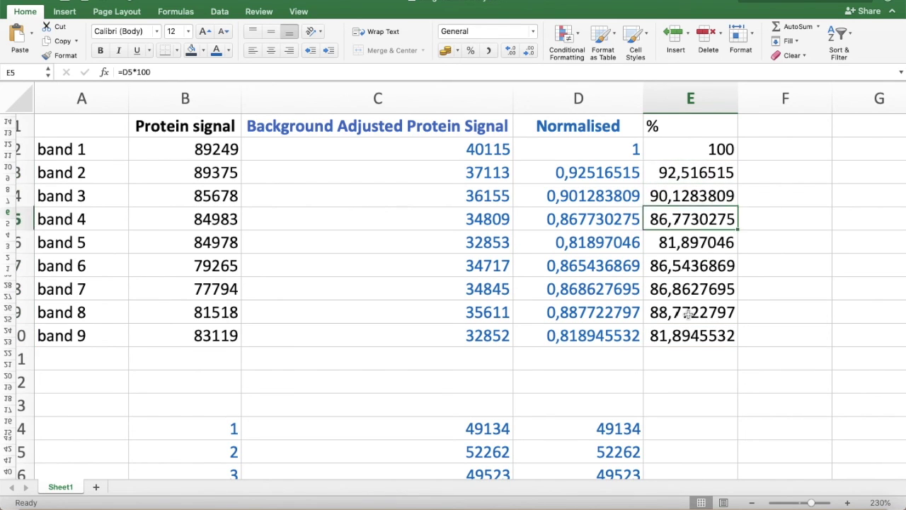
pyautogui.press('Down')
pyautogui.press('Down')
pyautogui.press('Down')
pyautogui.press('Down')
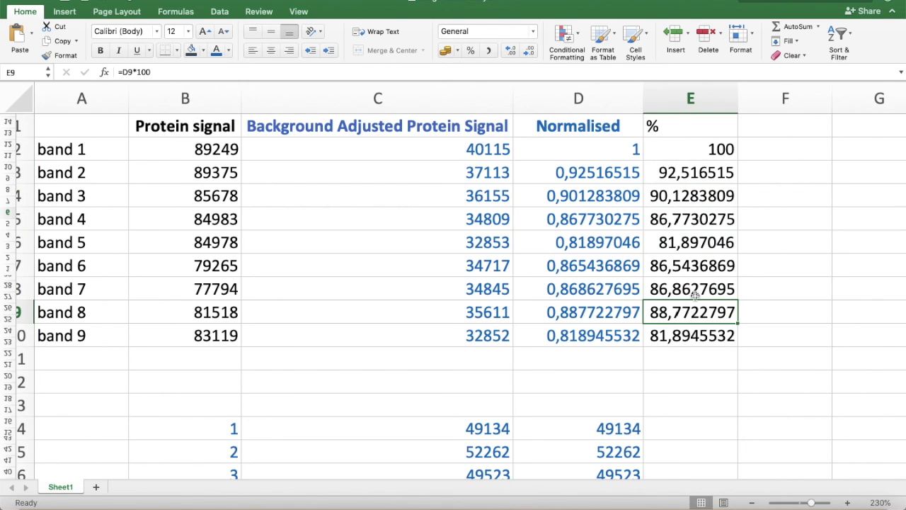
pyautogui.click(746, 279)
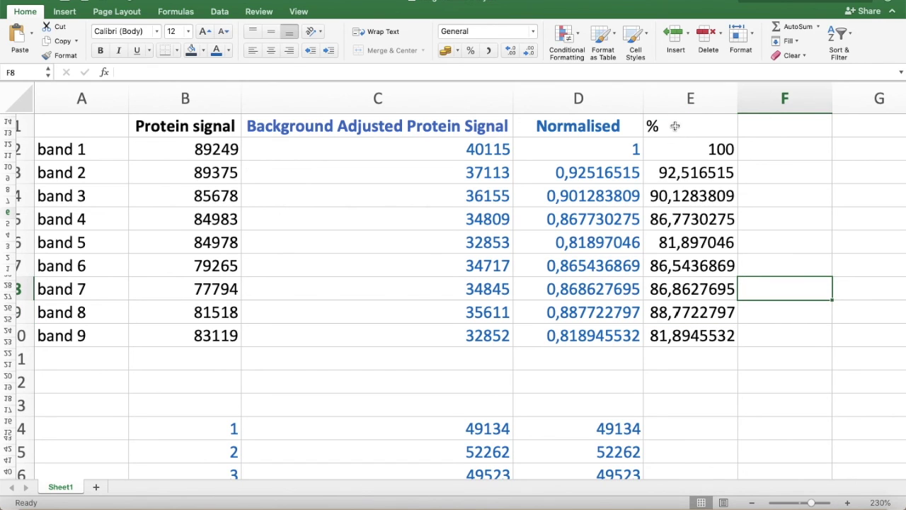
pyautogui.click(675, 126)
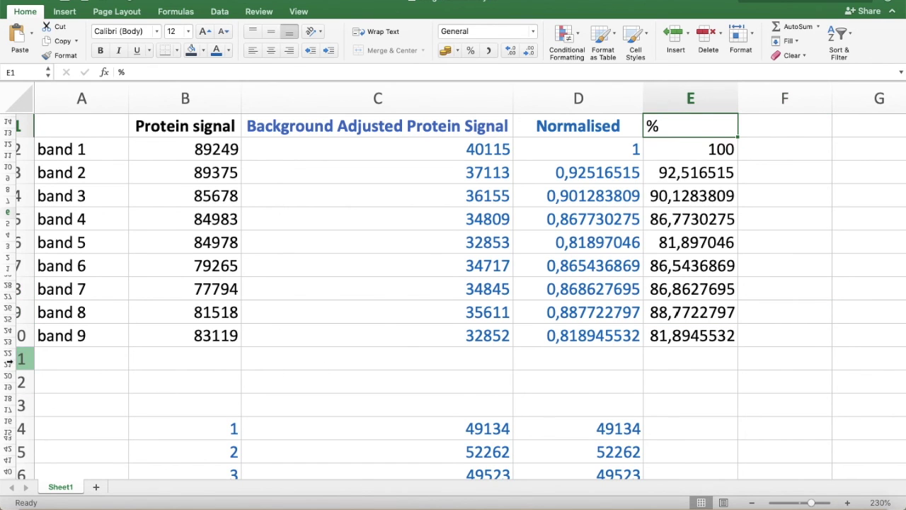
# Delete rows 11–13 of leftover measurements beneath the band table.
pyautogui.moveTo(8, 358); pyautogui.dragTo(7, 411)
pyautogui.rightClick(25, 403)
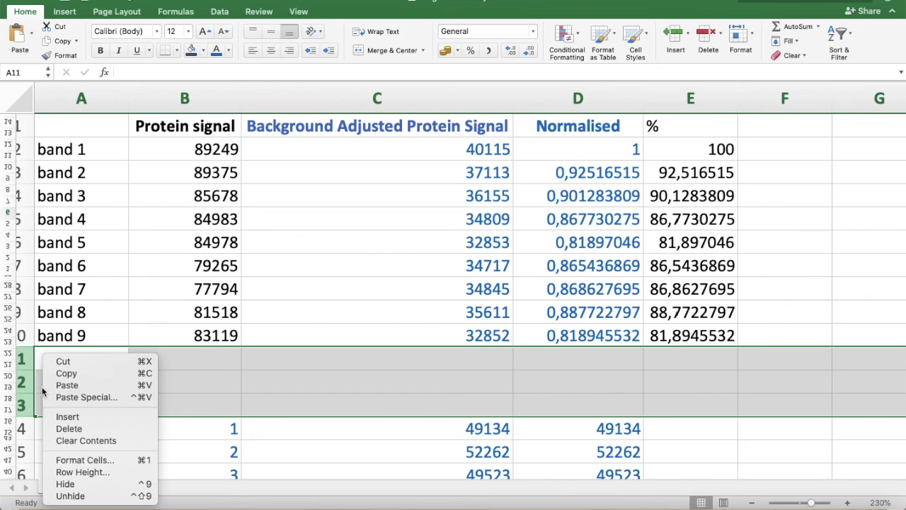
pyautogui.click(82, 427)
pyautogui.click(349, 400)
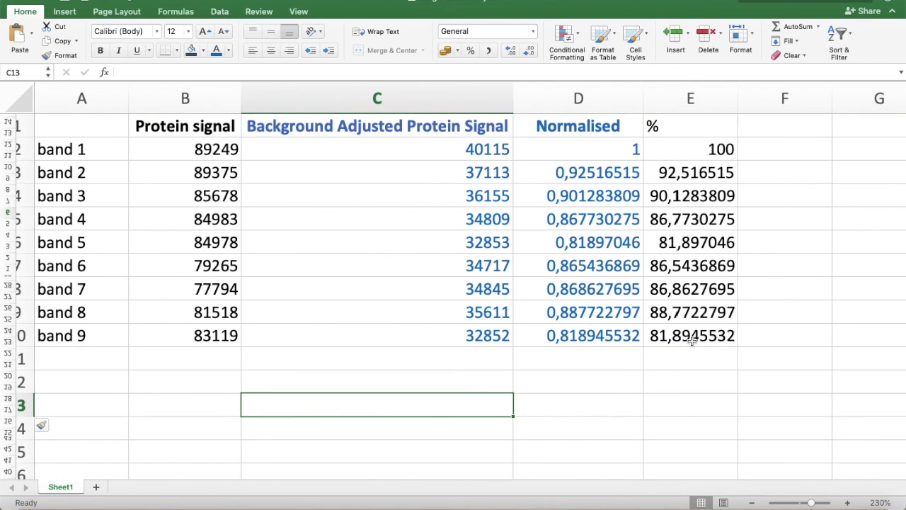